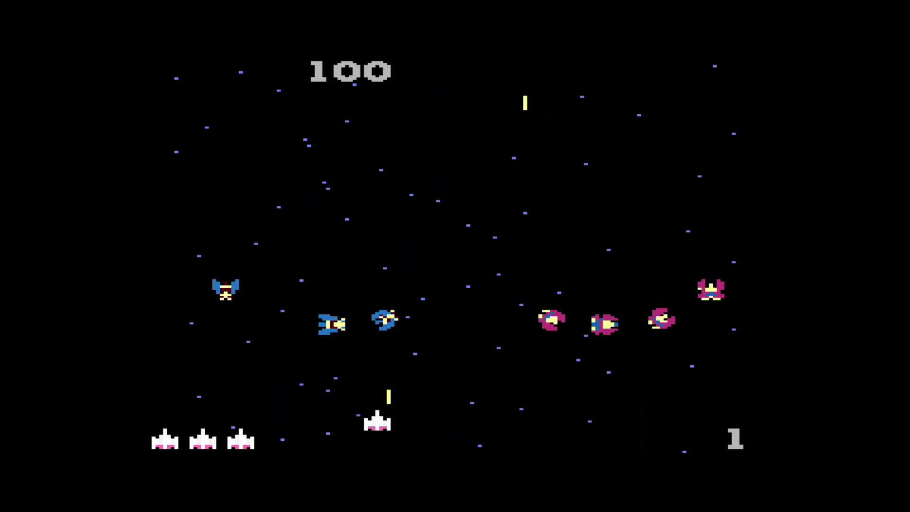
Step: Steer the ship left and right while firing at the swooping enemies until the score reaches 360
key("space")
key("Right")
key("Right")
key("space")
key("space")
key("Left")
key("space")
key("space")
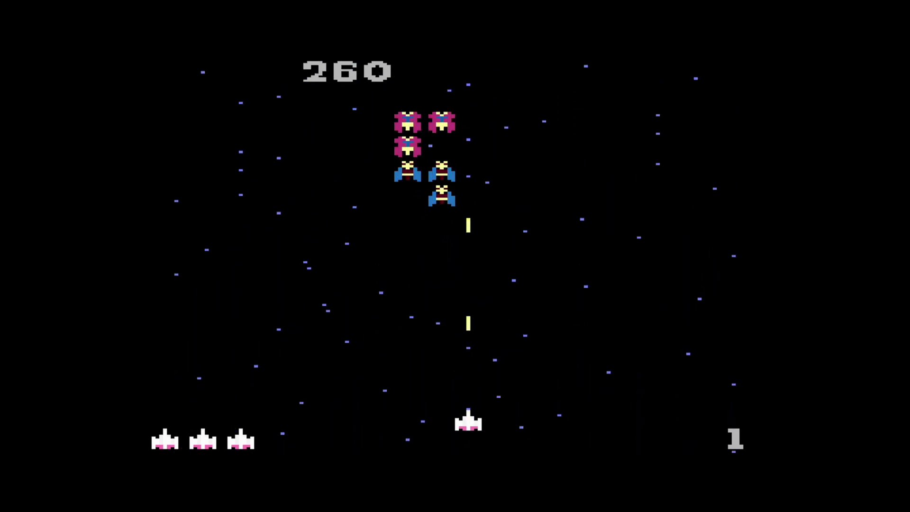
key("Left")
key("space")
key("space")
key("Left")
key("Left")
key("space")
key("space")
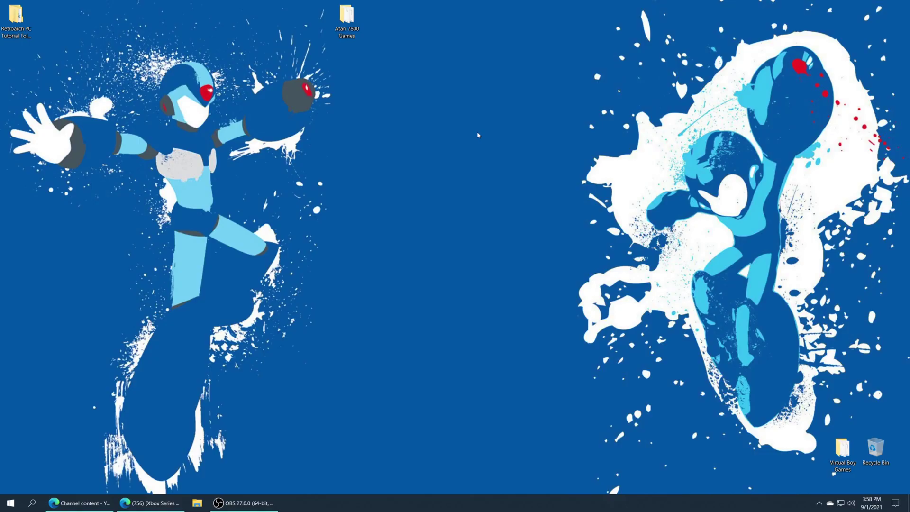
Step: Box-select the Atari 7800 Games folder icon on the desktop
left_click_drag(480, 106, 333, 64)
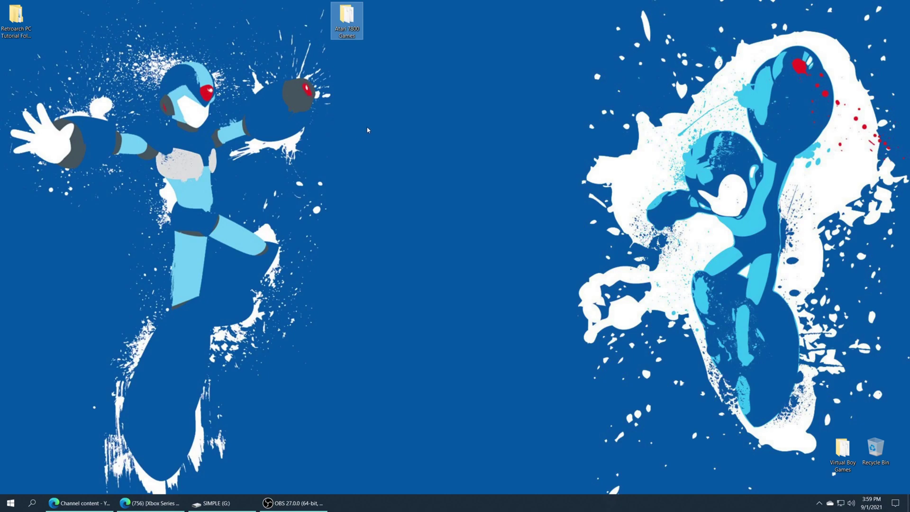
Step: Drag the Atari 7800 Games folder into the SIMPLE (G:) window, then close both Explorer windows
left_click(217, 500)
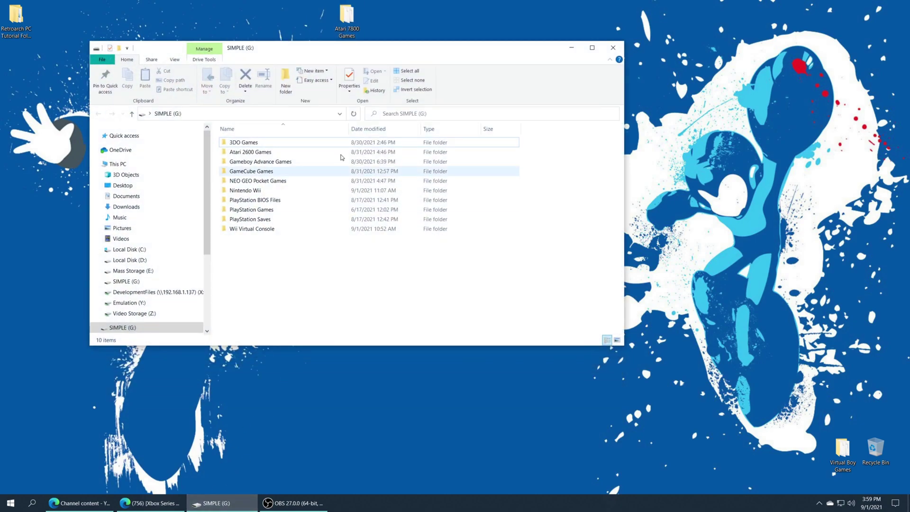
left_click_drag(347, 19, 370, 321)
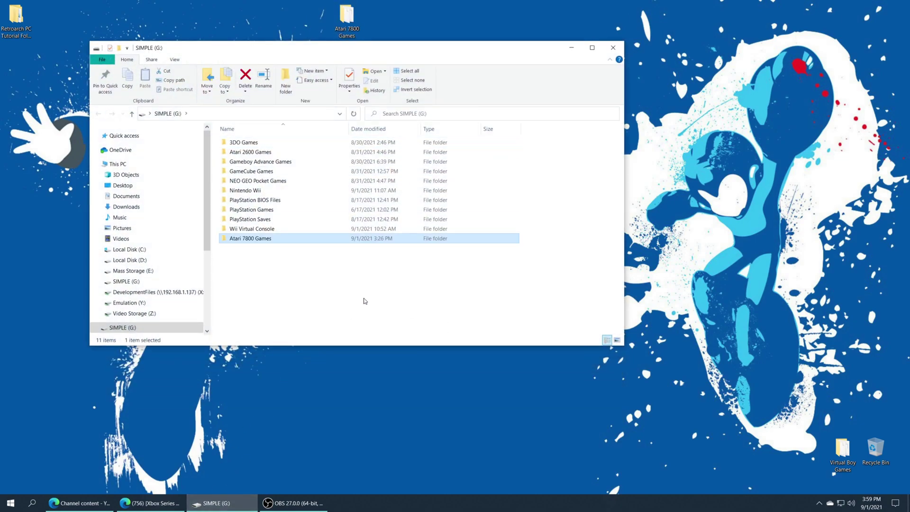
left_click(613, 47)
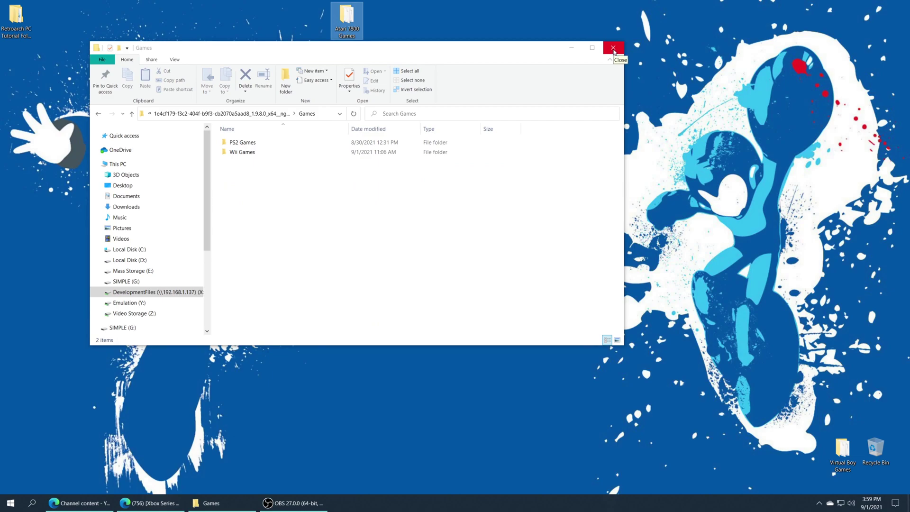
left_click(613, 48)
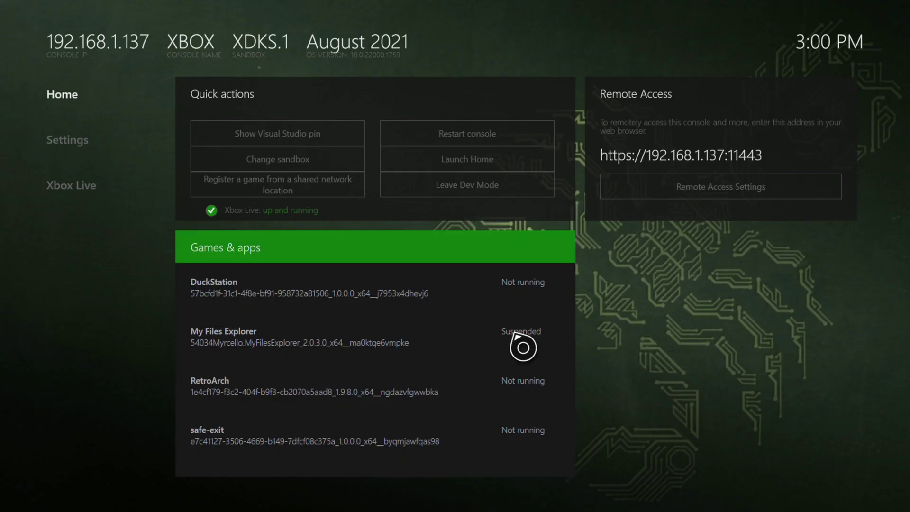
Step: Move down to RetroArch in the Games & apps list to launch it
key("Down")
key("Down")
key("Down")
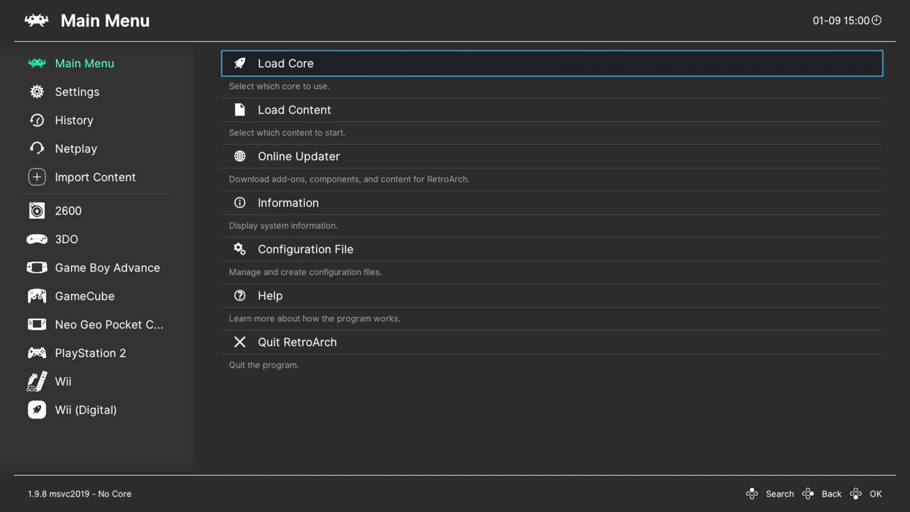
left_click(552, 110)
key("Return")
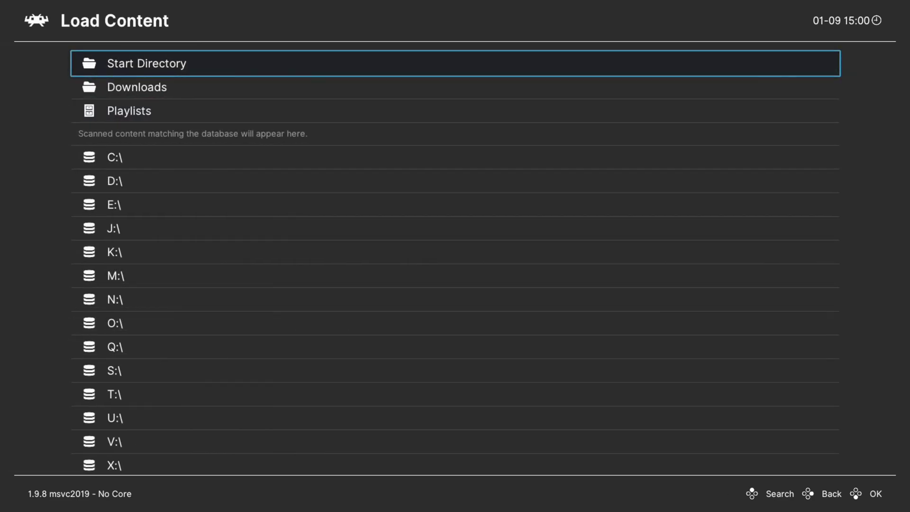
key("Down")
key("Down")
key("Down")
key("Down")
key("Down")
key("Return")
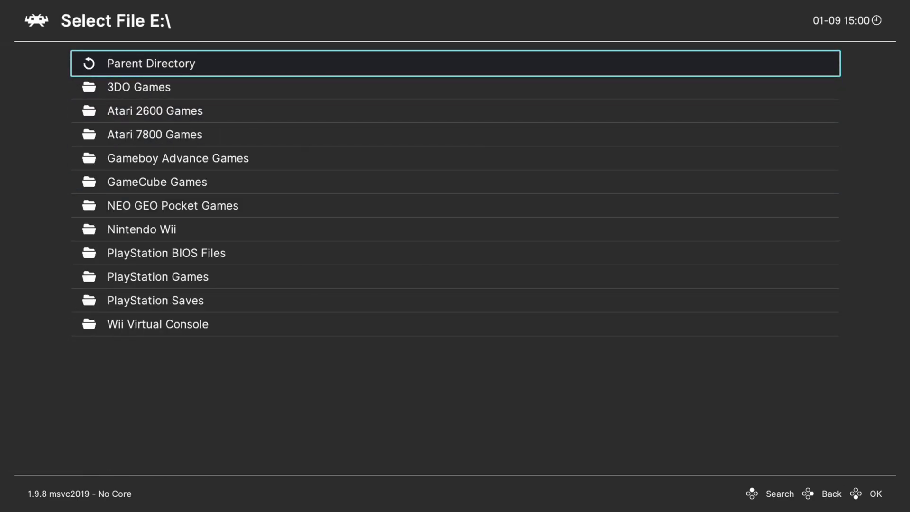
key("Down")
key("Down")
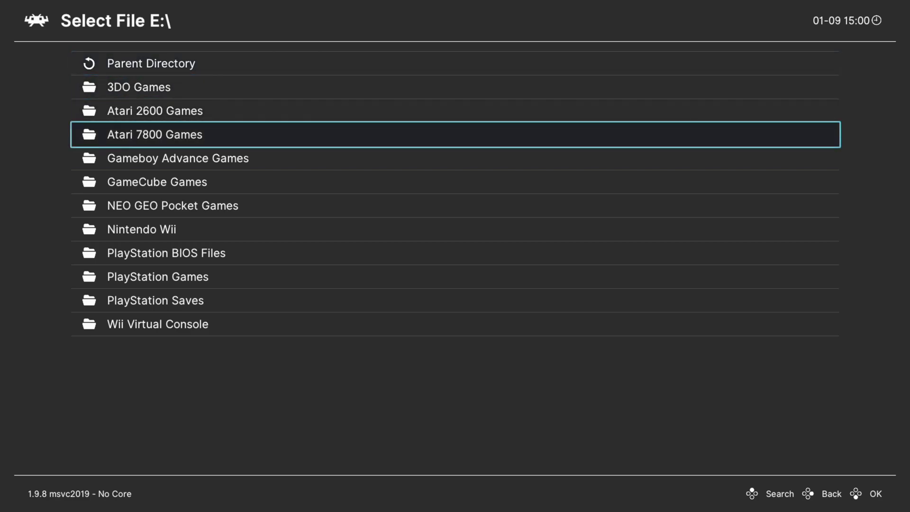
key("Return")
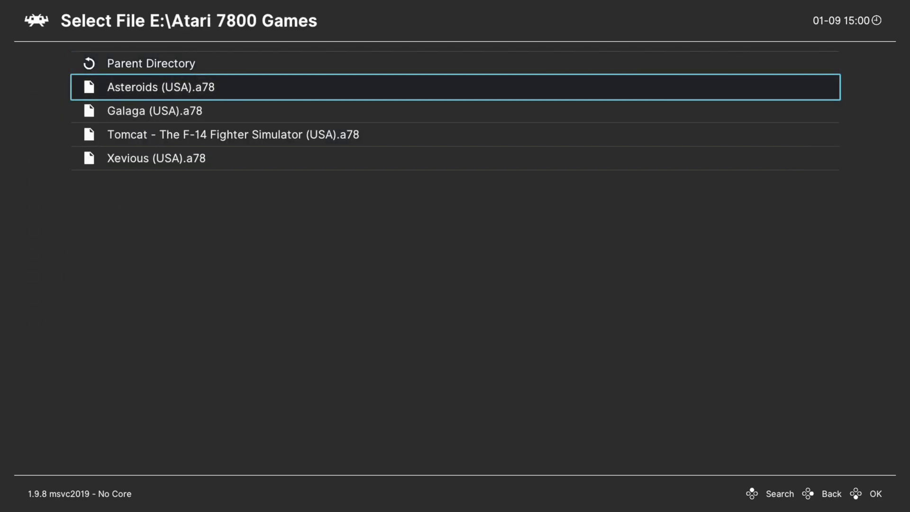
key("BackSpace")
key("BackSpace")
key("Down")
key("Down")
key("Down")
key("Down")
key("Down")
key("Down")
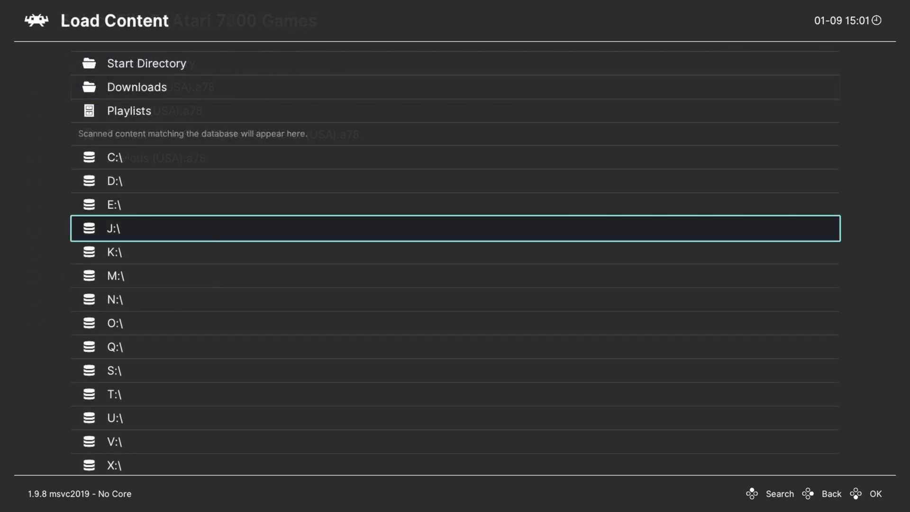
key("Down")
key("Return")
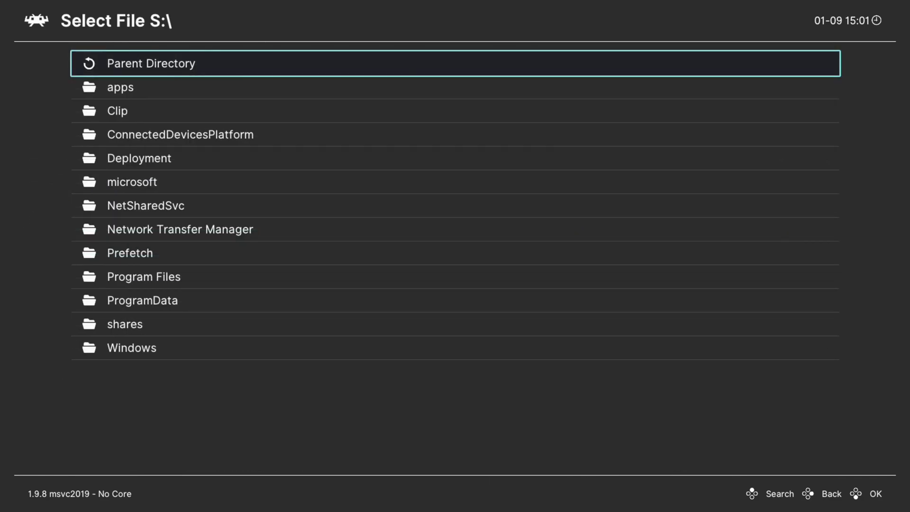
key("Down")
key("Down")
key("Down")
key("Down")
key("Down")
key("Down")
key("Down")
key("Down")
key("Down")
key("Return")
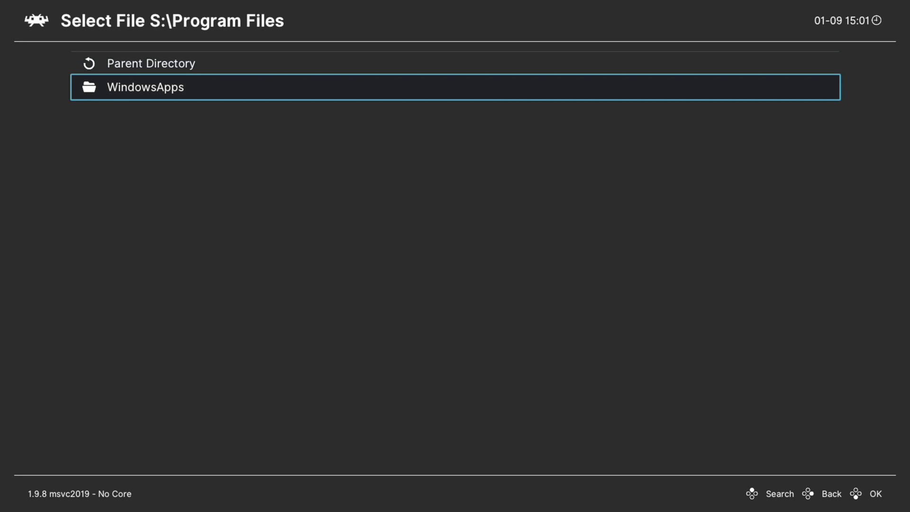
key("Return")
key("Return")
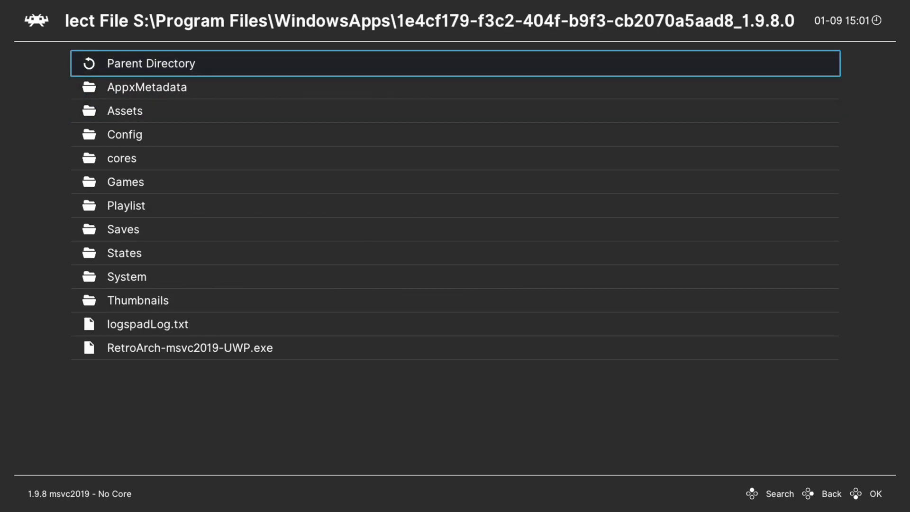
key("Down")
key("Down")
key("Down")
key("Down")
key("Down")
key("Return")
key("Down")
key("Up")
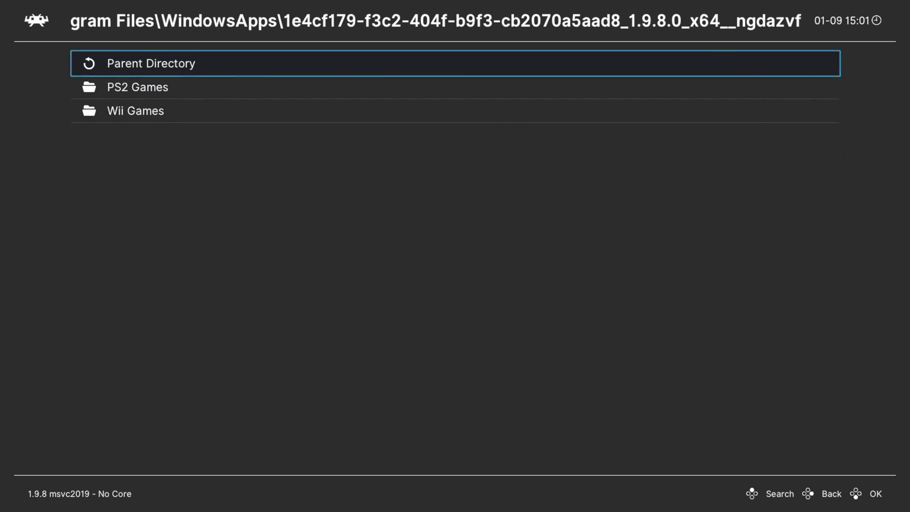
key("BackSpace")
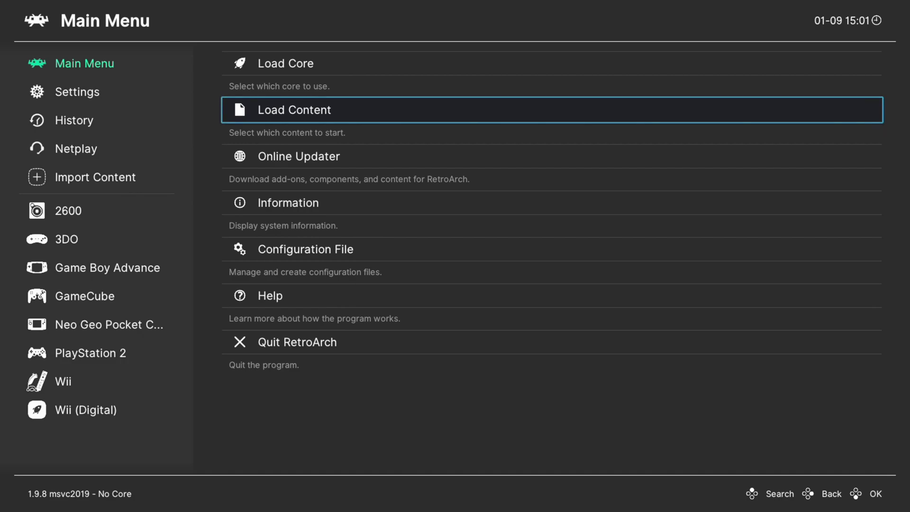
key("Left")
Step: Open the Manual Scan settings under Import Content
key("Down")
key("Down")
key("Down")
key("Down")
key("Right")
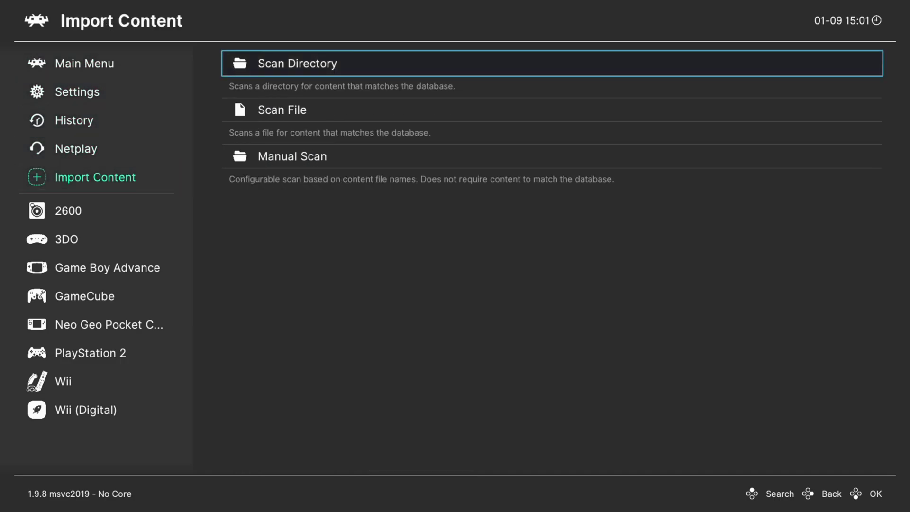
key("Down")
key("Down")
key("Return")
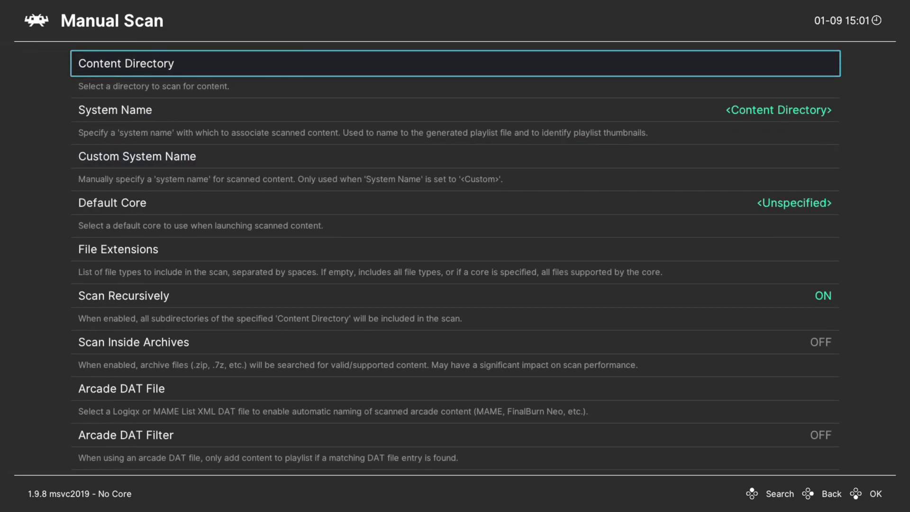
Step: Browse to E:\Atari 7800 Games and choose it as the scan's content directory
key("Return")
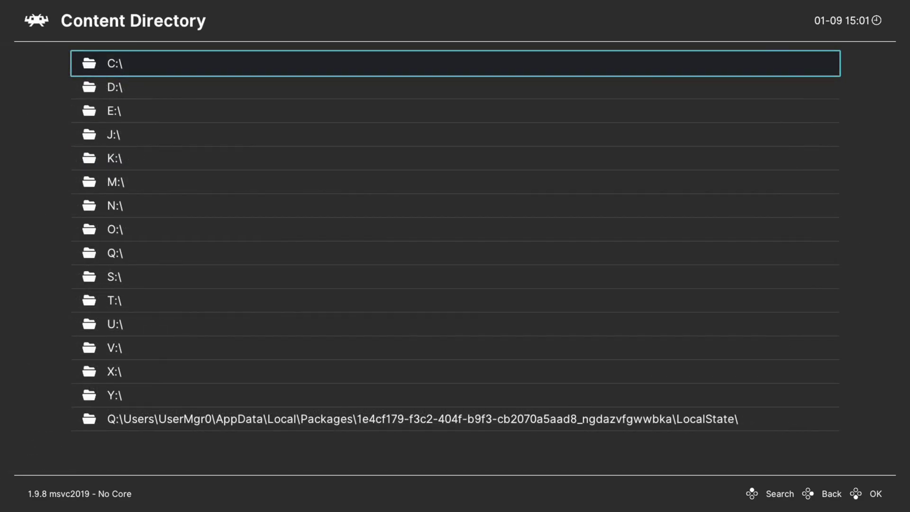
key("Up")
key("Up")
key("Up")
key("Up")
key("Up")
key("Up")
key("Up")
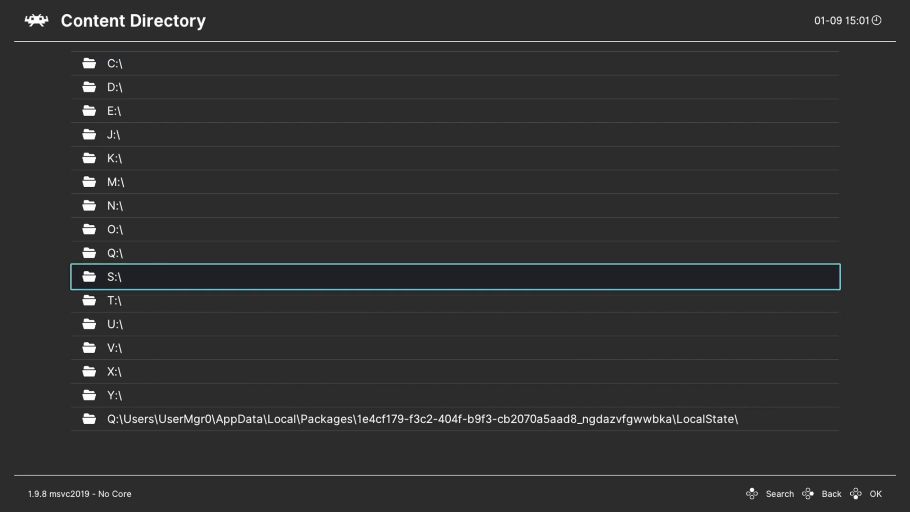
key("Up")
key("Up")
key("Up")
key("Up")
key("Up")
key("Up")
key("Up")
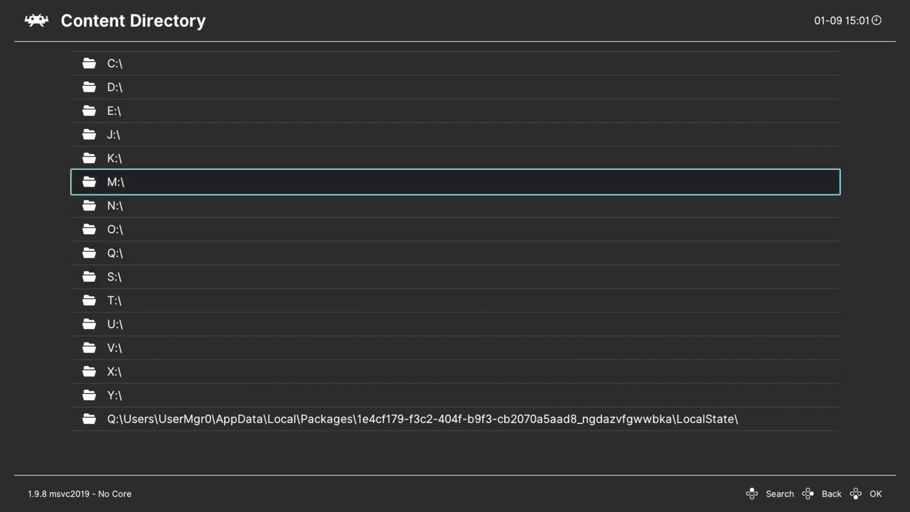
key("Return")
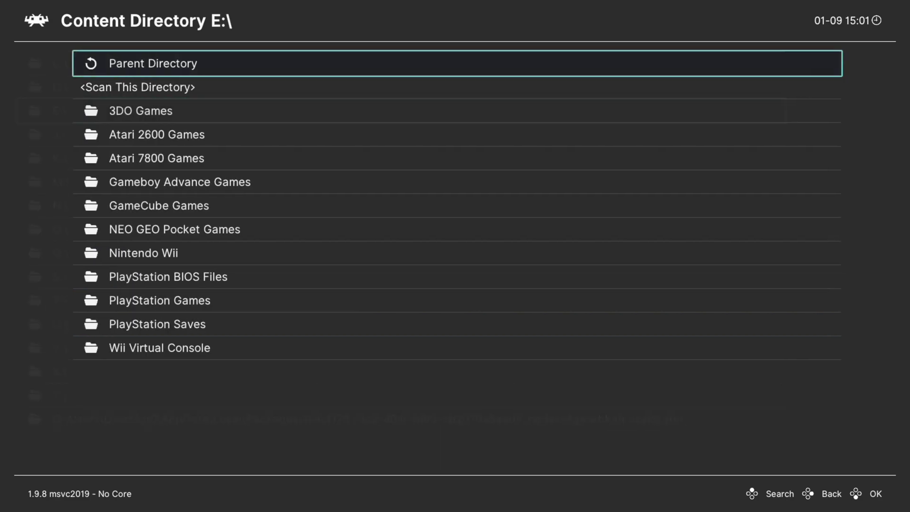
key("Down")
key("Down")
key("Down")
key("Down")
key("Return")
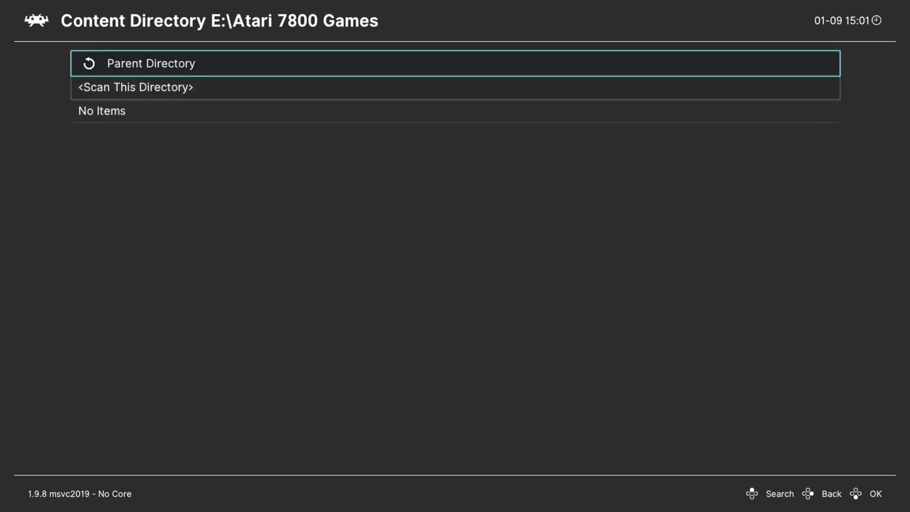
key("Down")
key("Return")
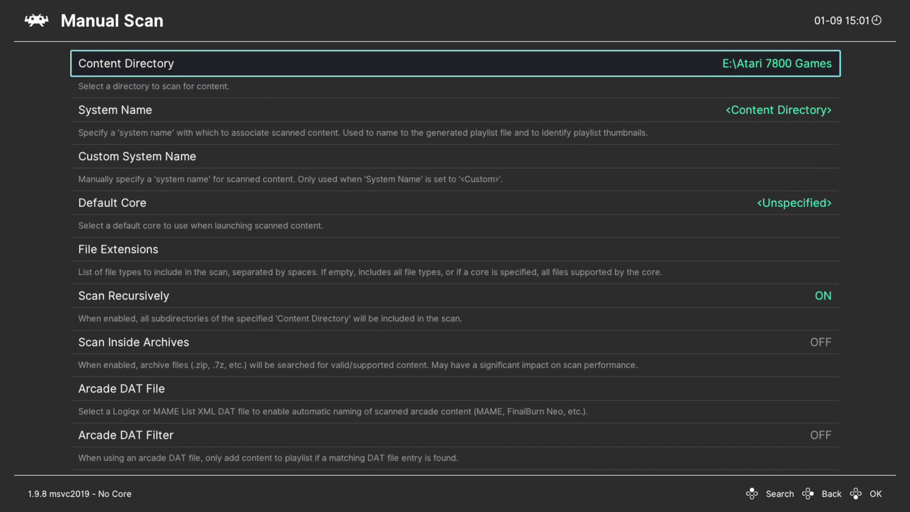
Step: Set System Name to Atari - 7800 and Default Core to Atari - 7800 (ProSystem)
key("Down")
key("Return")
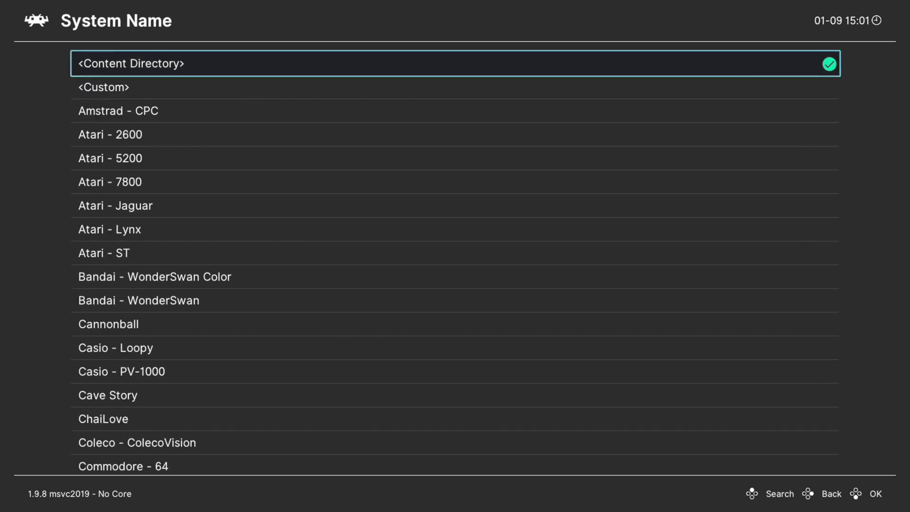
key("Down")
key("Down")
key("Down")
key("Down")
key("Down")
key("Return")
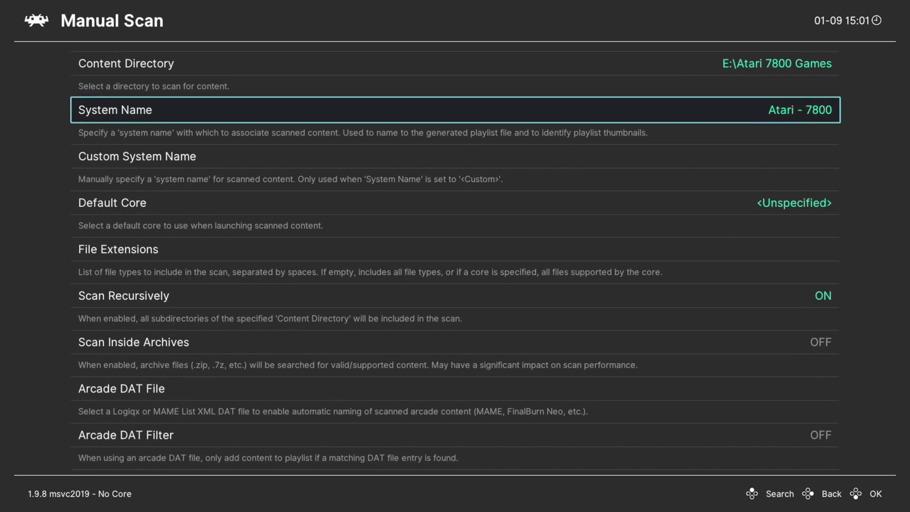
key("Down")
key("Down")
key("Return")
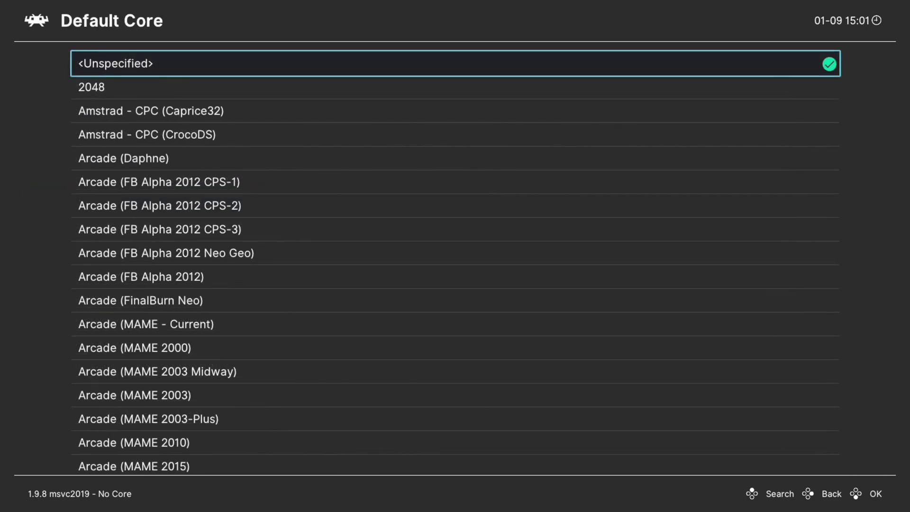
key("Down")
key("Down")
key("Down")
key("Down")
key("Down")
key("Down")
key("Down")
key("Down")
key("Down")
key("Down")
key("Down")
key("Down")
key("Down")
key("Down")
key("Down")
key("Down")
key("Down")
key("Down")
key("Down")
key("Down")
key("Down")
key("Down")
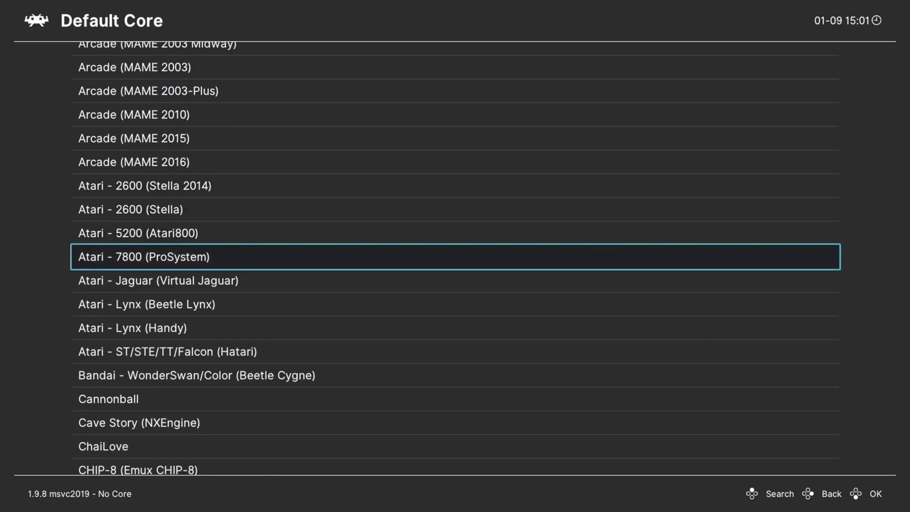
key("Return")
Step: Start the scan and leave the Manual Scan settings once it completes
key("Down")
key("Down")
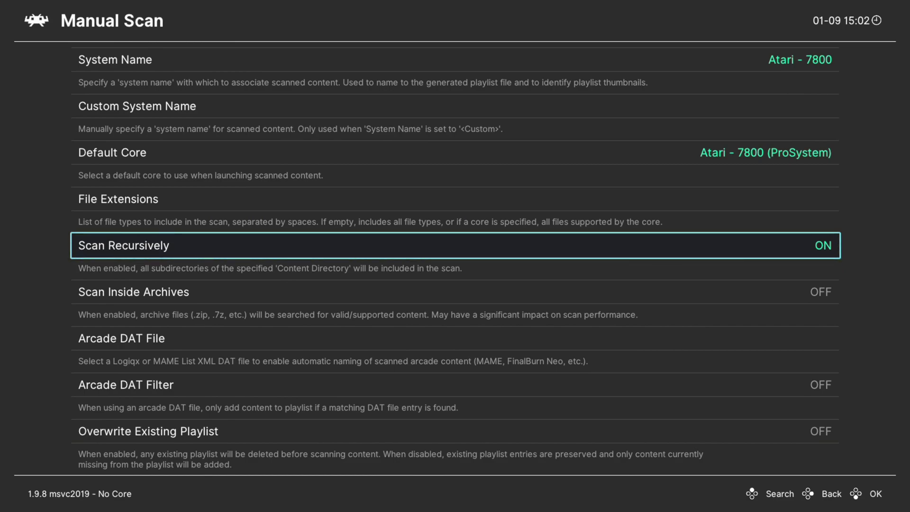
key("Down")
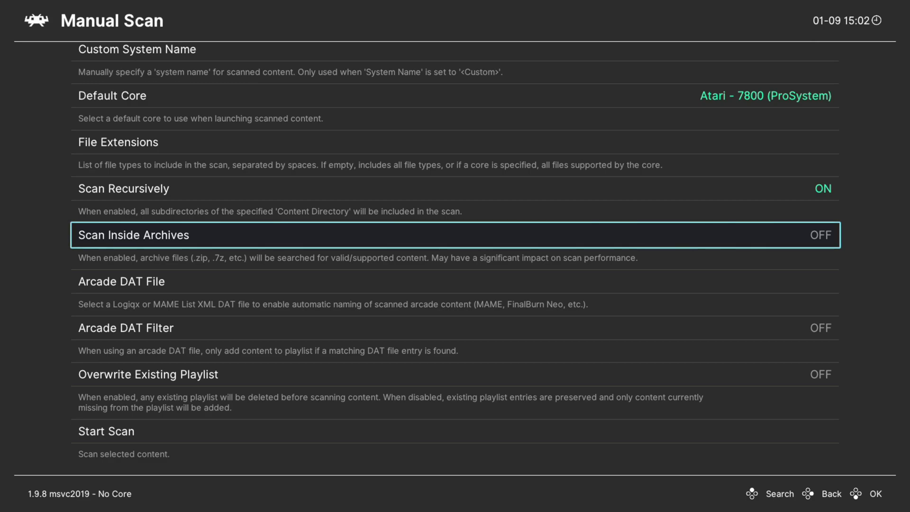
key("Down")
key("Down")
key("Down")
key("Down")
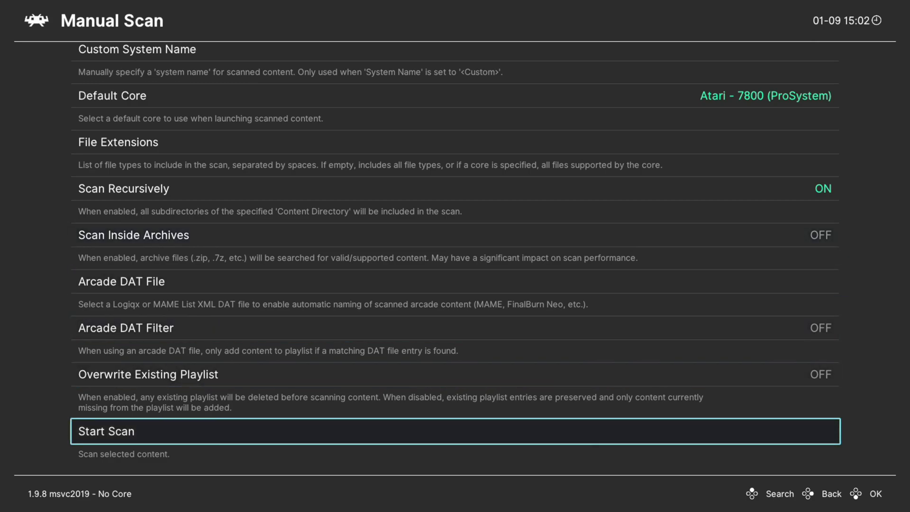
key("Return")
key("BackSpace")
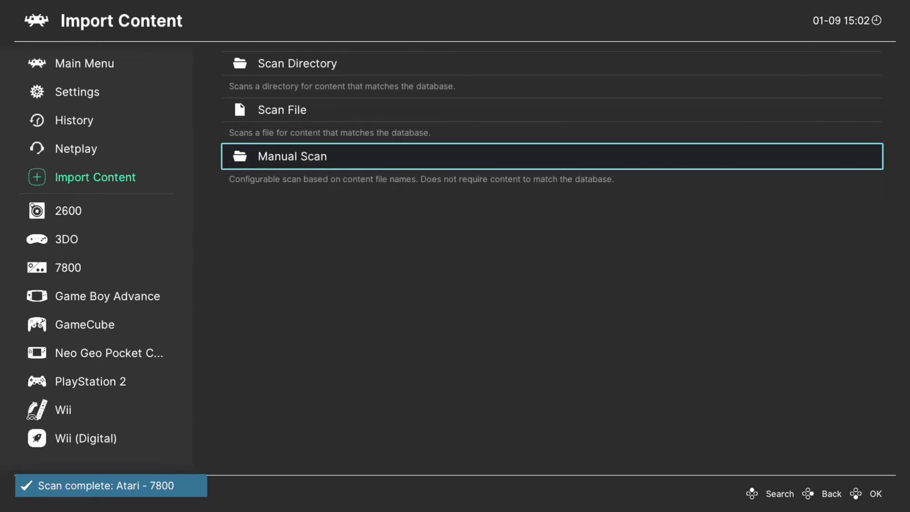
Step: Open the 7800 playlist and run Asteroids (USA)
key("Left")
key("Down")
key("Down")
key("Down")
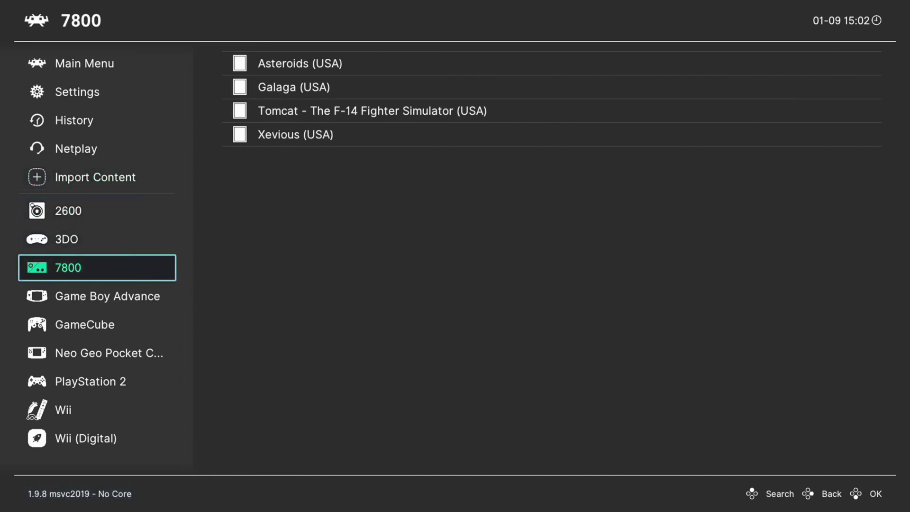
key("Right")
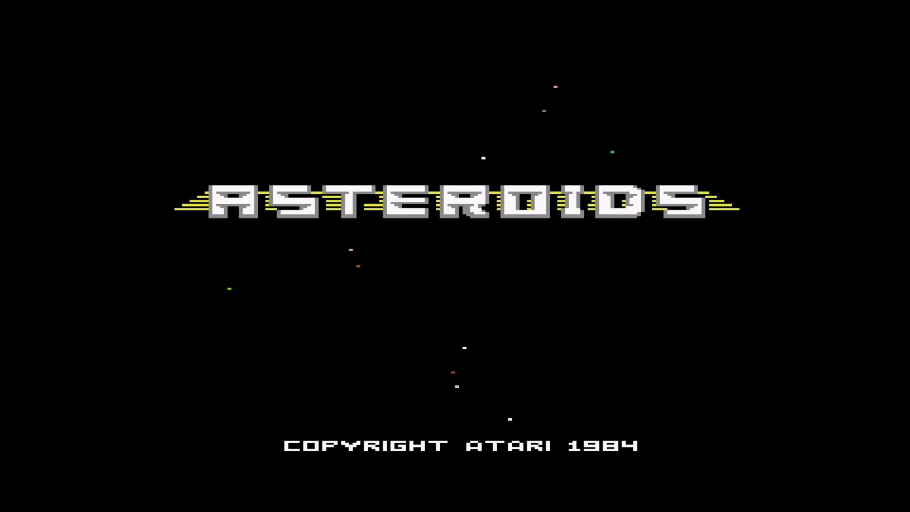
key("Return")
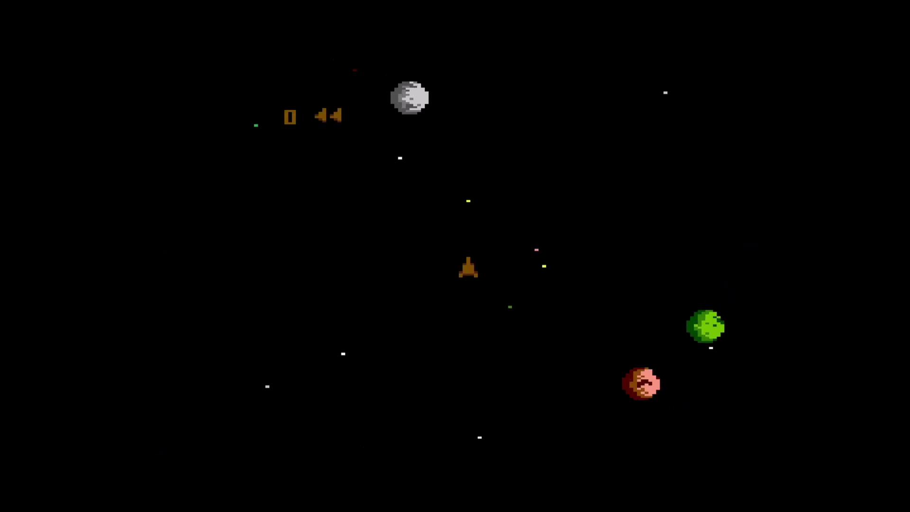
Step: Turn, thrust and shoot asteroids to reach a score of 1560, then bring up the Quick Menu
key("Left")
key("Up")
key("Right")
key("space")
key("Right")
key("Left")
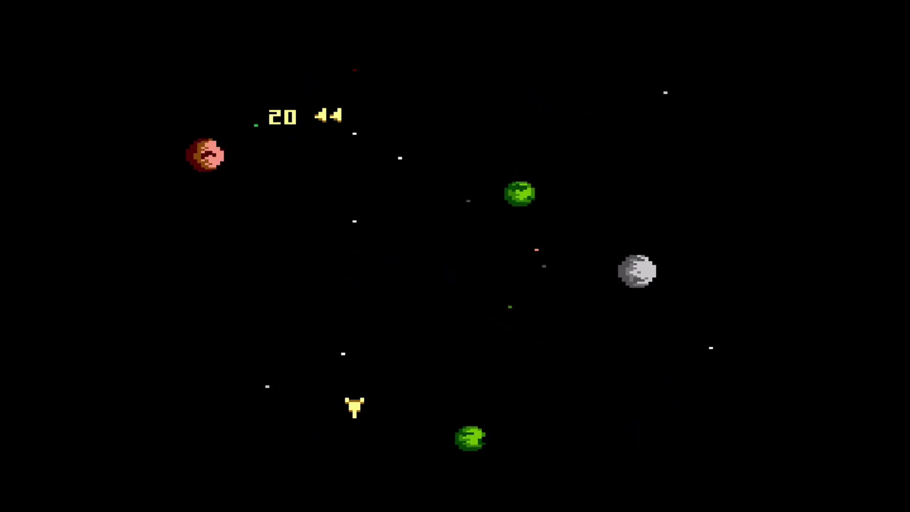
key("space")
key("space")
key("Right")
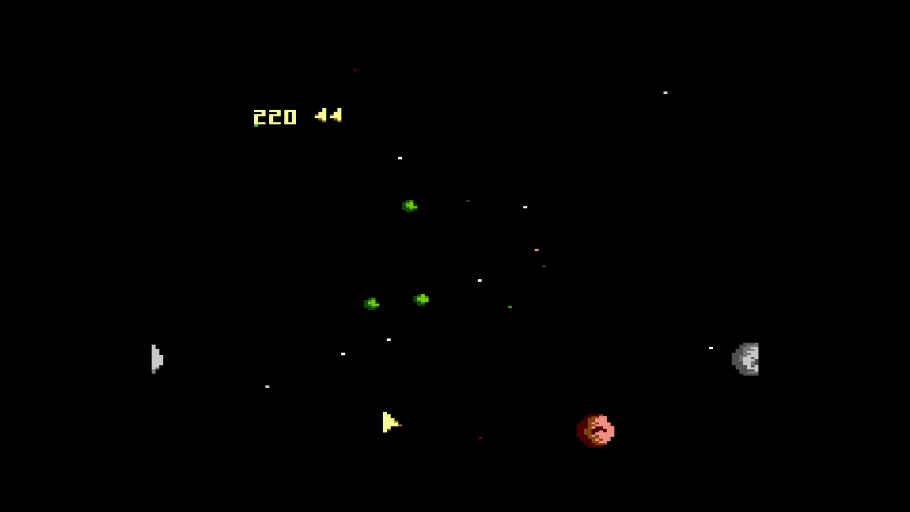
key("Left")
key("space")
key("Right")
key("Left")
key("space")
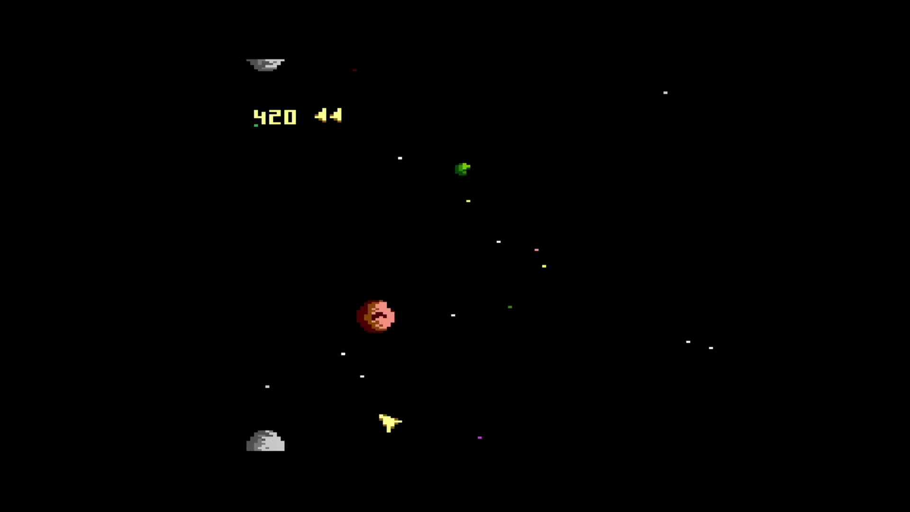
key("Left")
key("space")
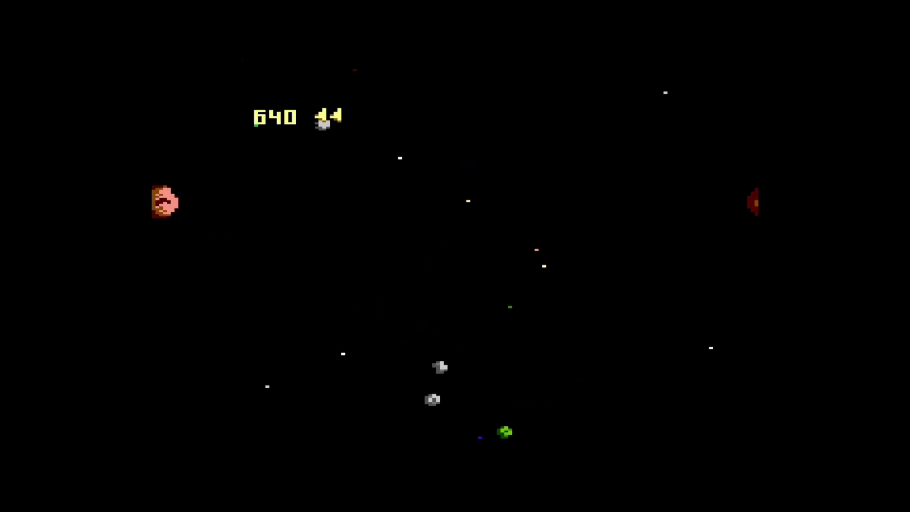
key("Up")
key("space")
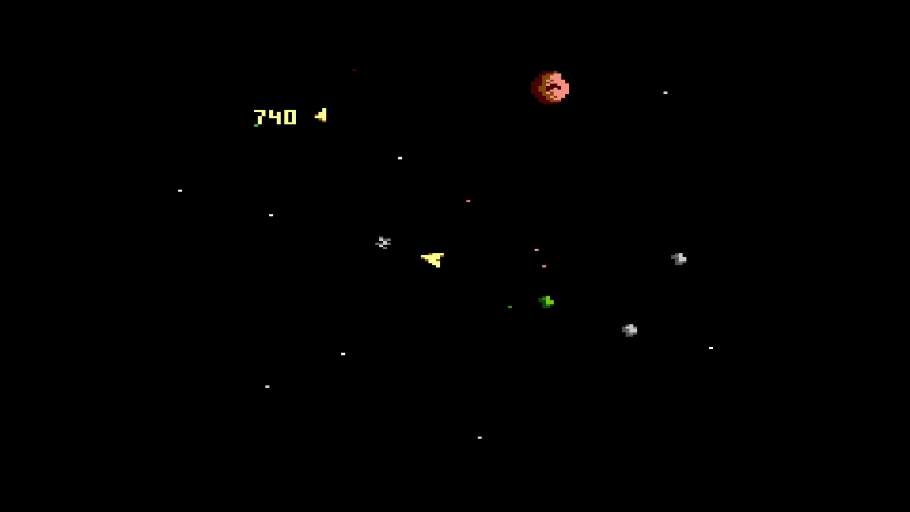
key("Right")
key("Right")
key("space")
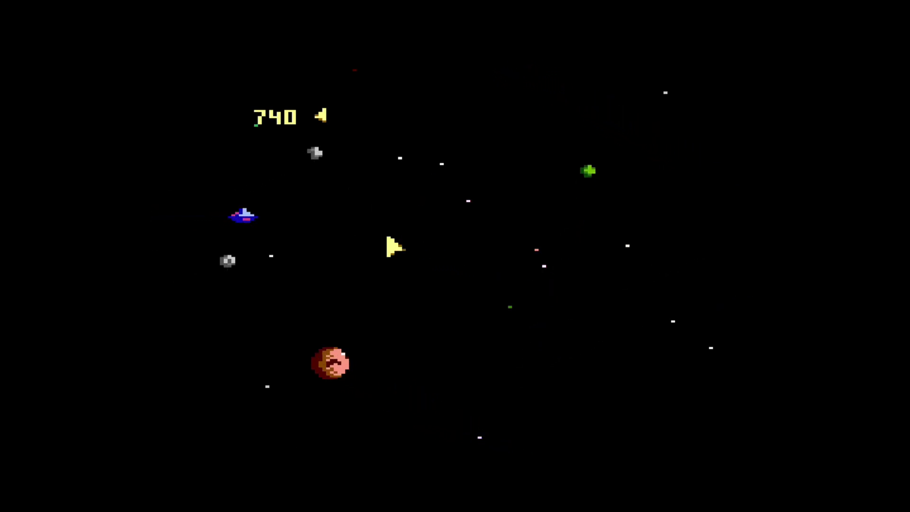
key("Right")
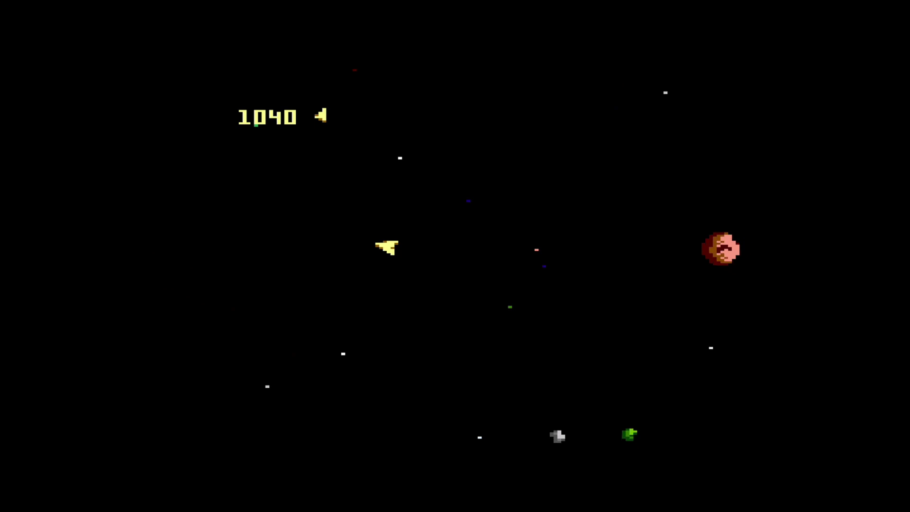
key("Right")
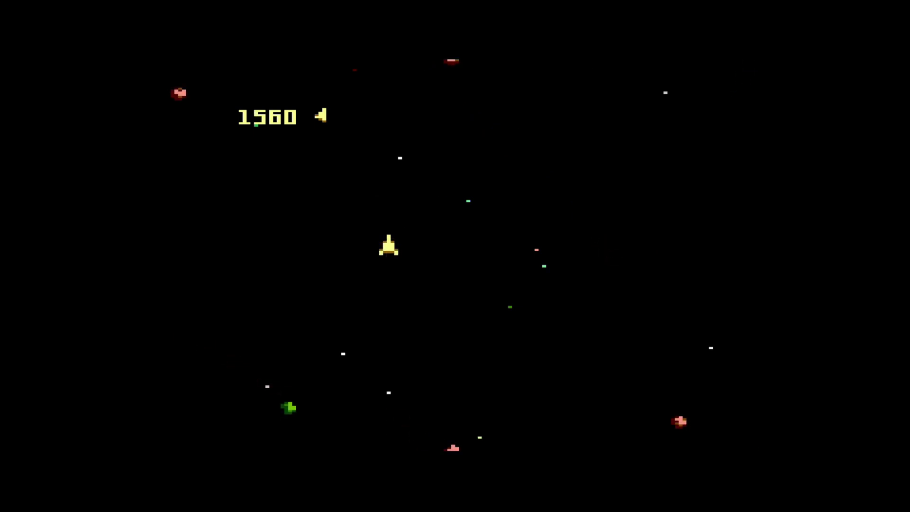
key("F1")
Step: In the core options, change Color Depth (Restart) to Millions (24-bit)
key("Down")
key("Down")
key("Down")
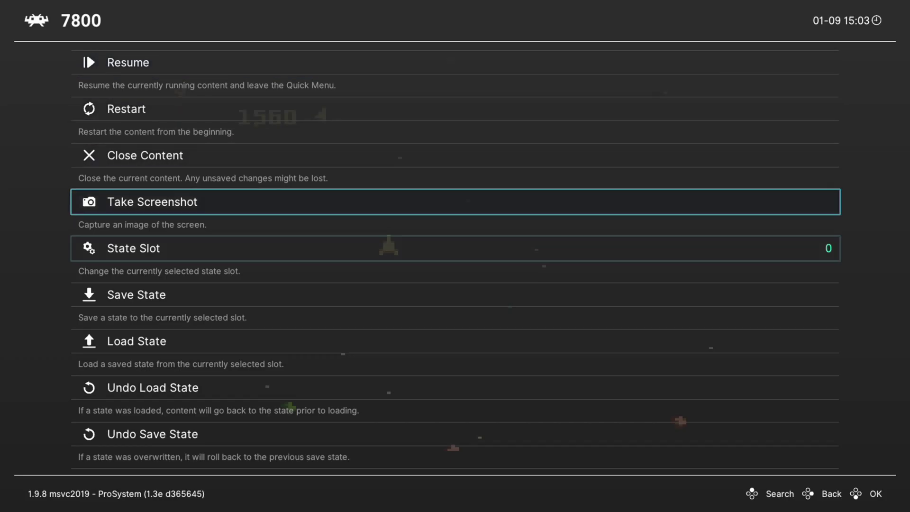
key("Down")
key("Down")
key("Down")
key("Down")
key("Down")
key("Down")
key("Return")
key("Down")
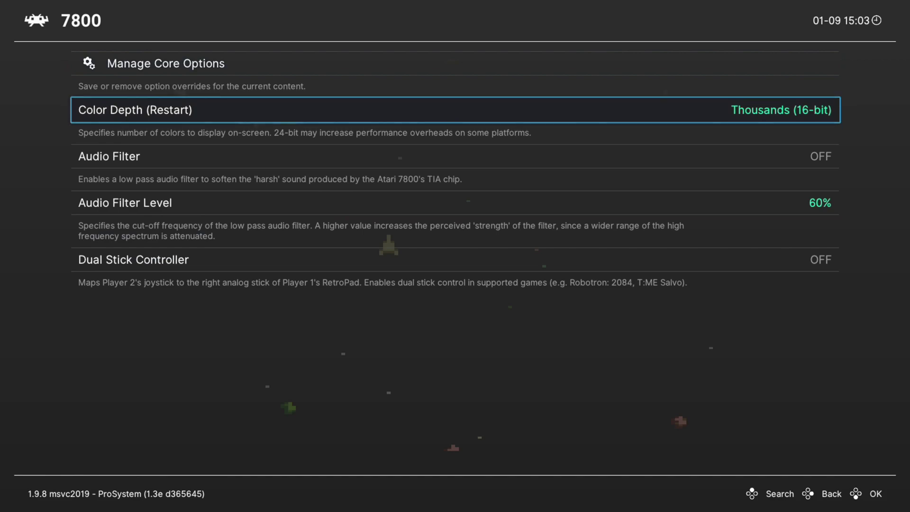
key("Return")
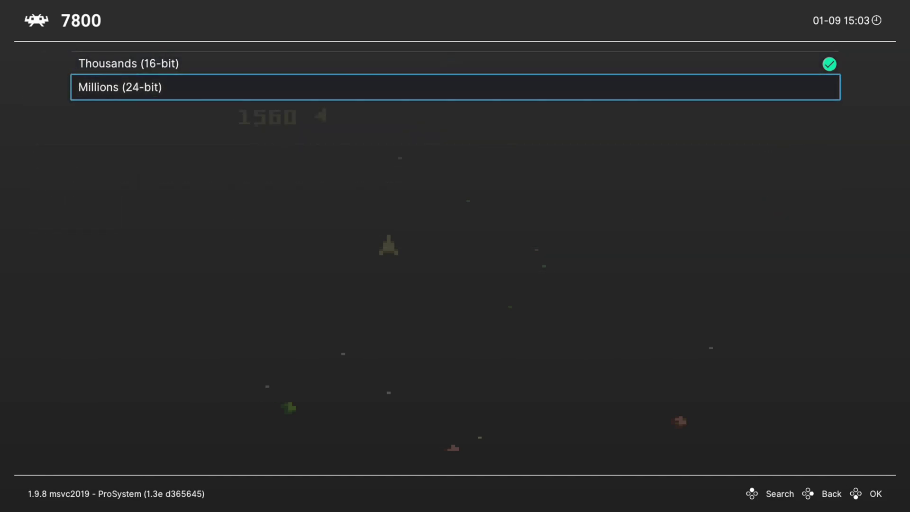
key("Return")
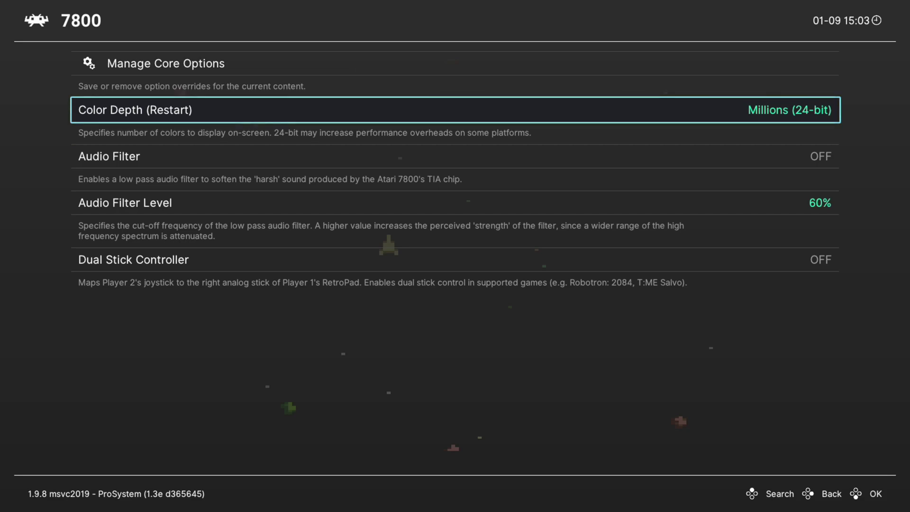
key("Down")
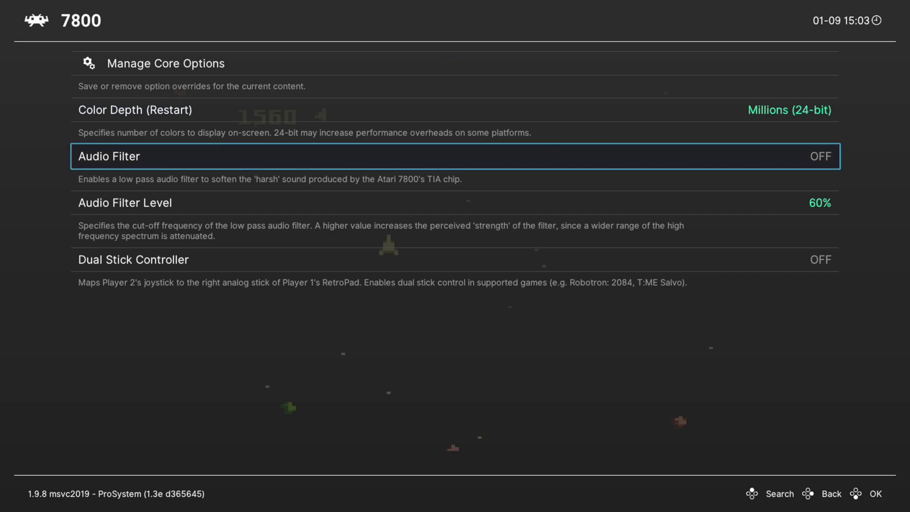
Step: Switch Audio Filter ON and review Audio Filter Level values, leaving it at 60%
key("Right")
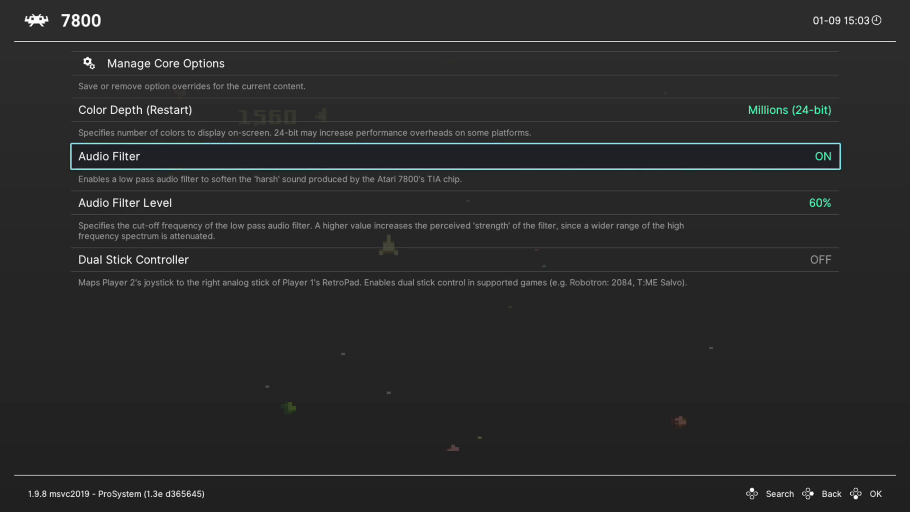
key("Down")
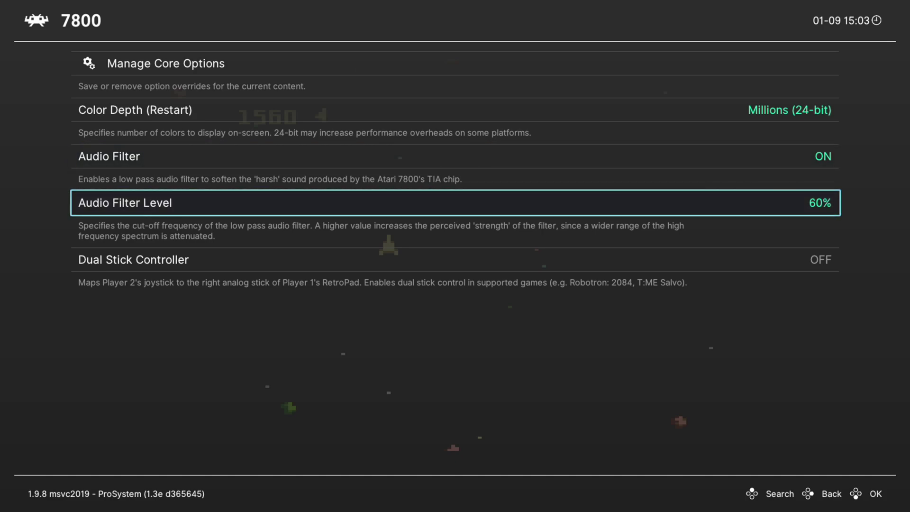
key("Return")
key("Down")
key("Down")
key("Down")
key("Down")
key("Down")
key("Down")
key("Down")
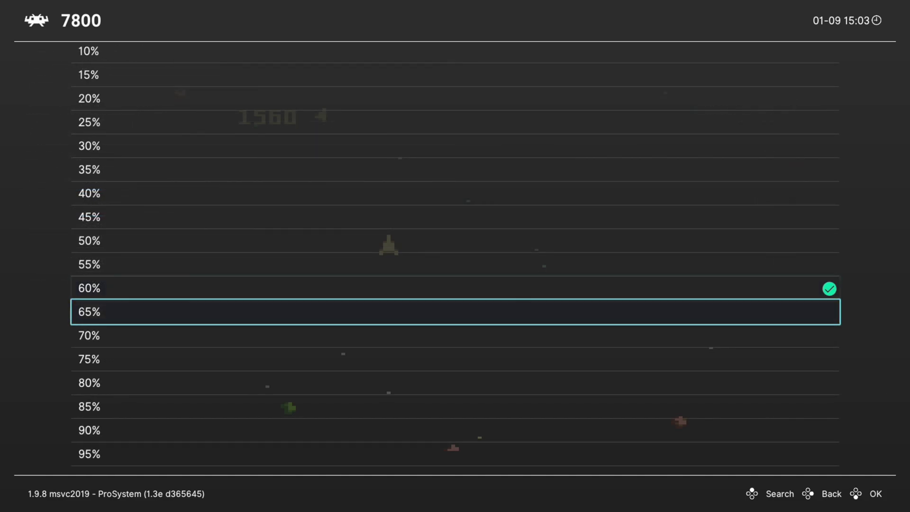
key("Down")
key("Down")
key("Down")
key("Down")
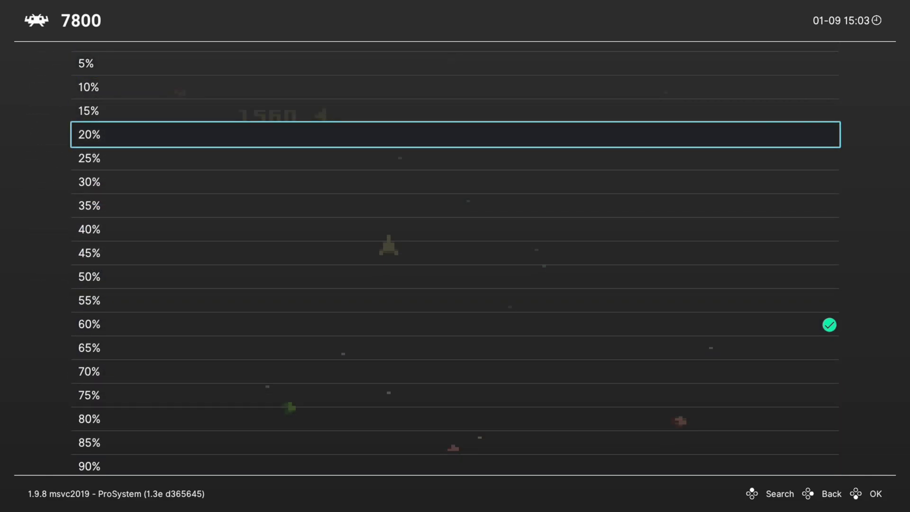
key("BackSpace")
key("Down")
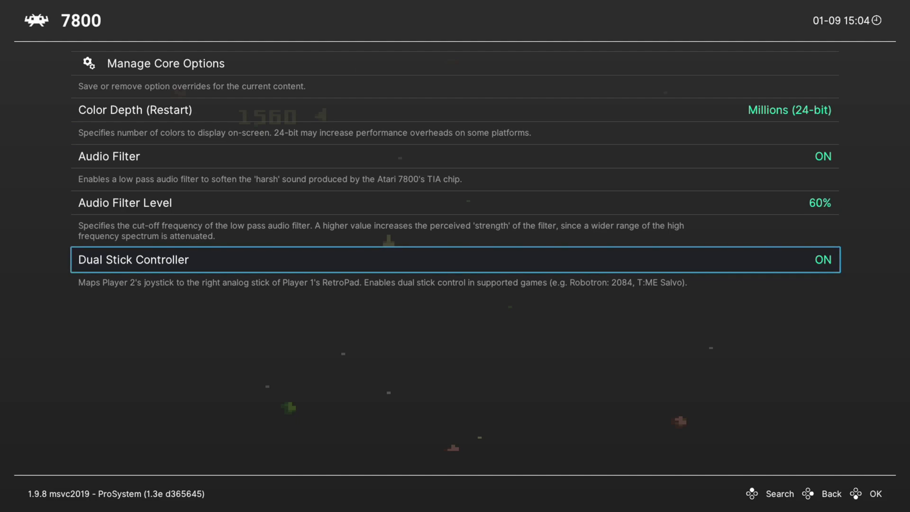
Step: Set Dual Stick Controller back to OFF and exit the menus to resume the game
key("Left")
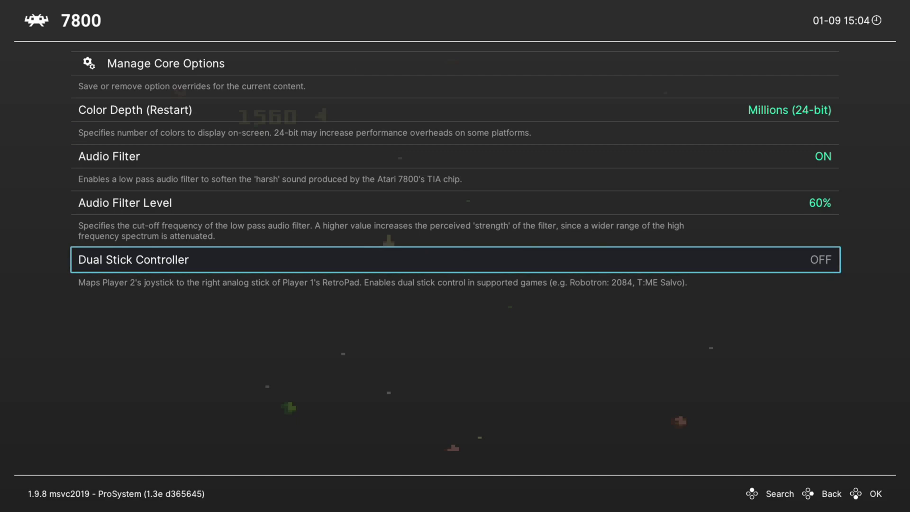
key("Down")
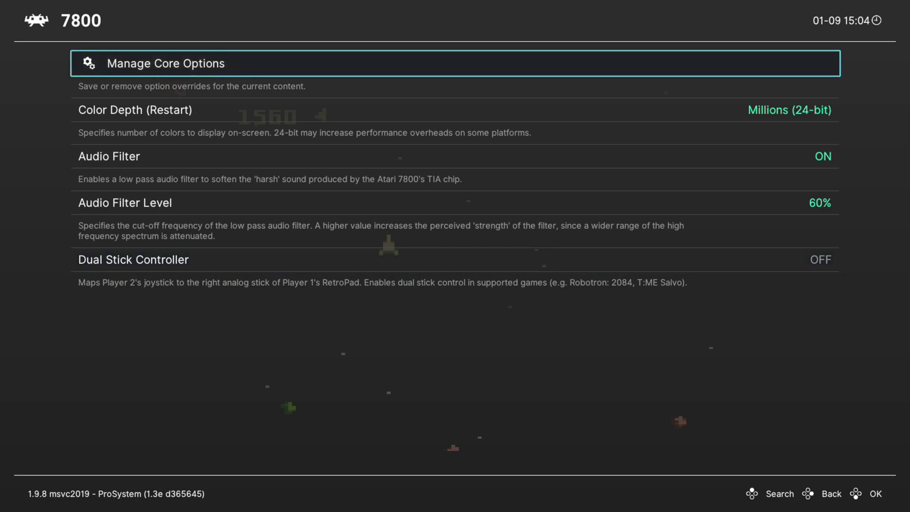
key("Return")
key("Down")
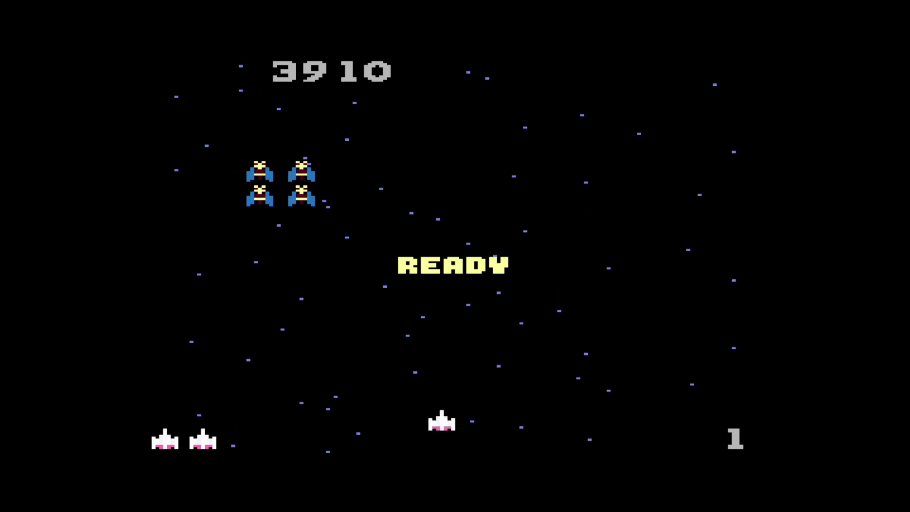
Step: Steer the respawned ship under the enemy formation and shoot at it while dodging divers
key("Left")
key("x")
key("x")
key("Left")
key("x")
key("Right")
key("x")
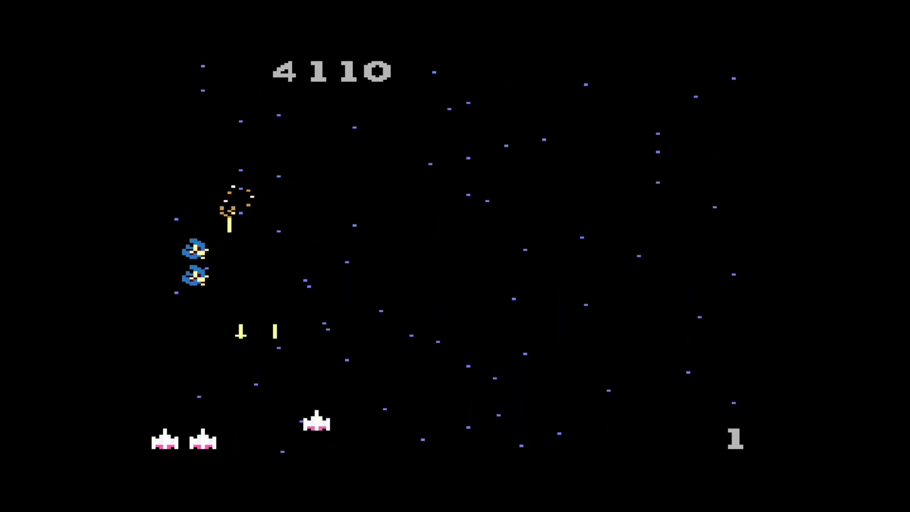
key("Right")
key("x")
key("x")
key("Left")
key("Left")
key("x")
key("x")
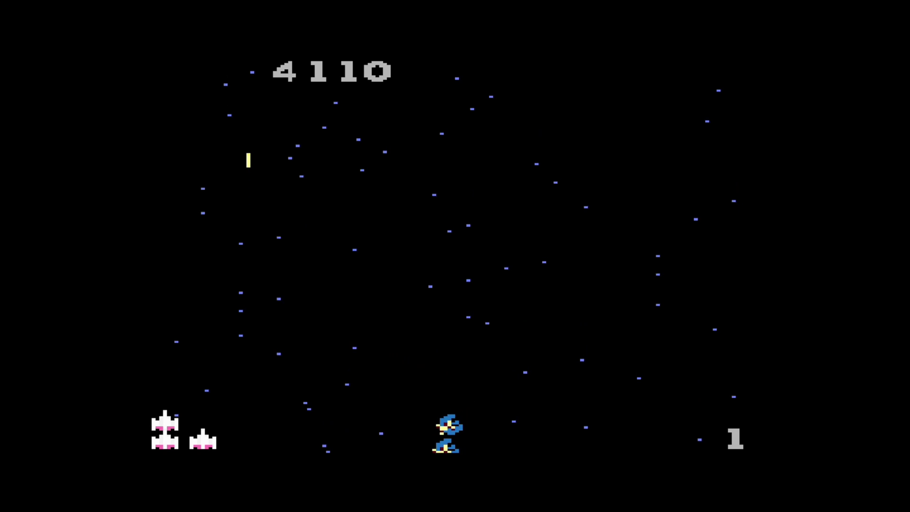
key("Right")
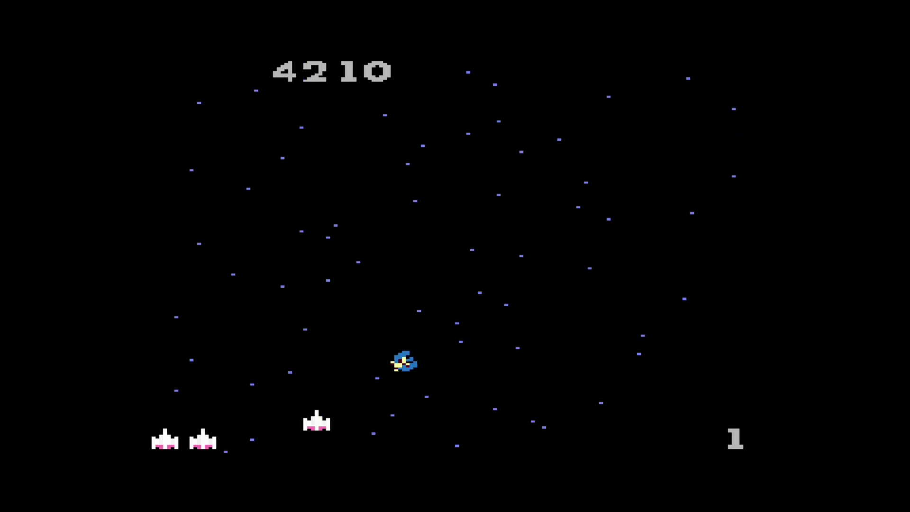
Step: Move the new ship right and keep firing at the remaining and incoming enemies
key("x")
key("Left")
key("x")
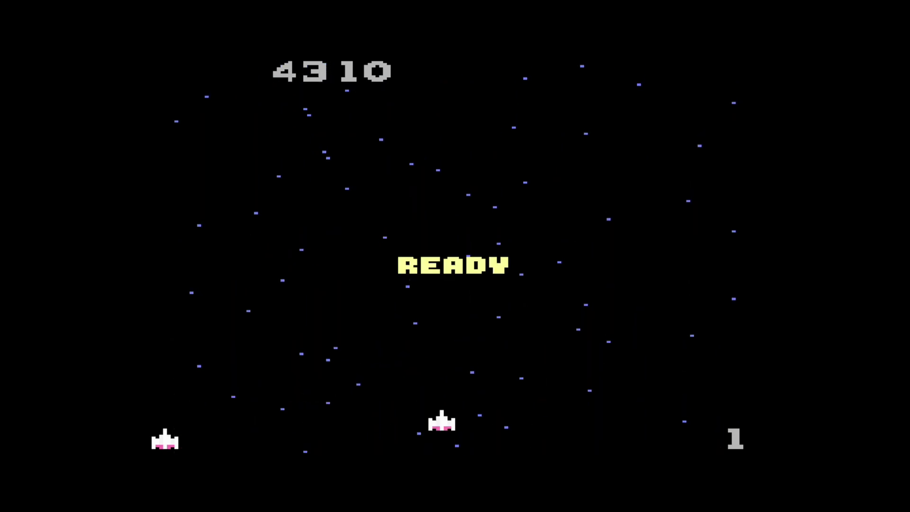
key("Right")
key("Left")
key("x")
key("x")
key("x")
key("x")
key("Right")
Step: Shoot at the stage 2 wave, lining up under the regrouping enemy group
key("x")
key("x")
key("x")
key("x")
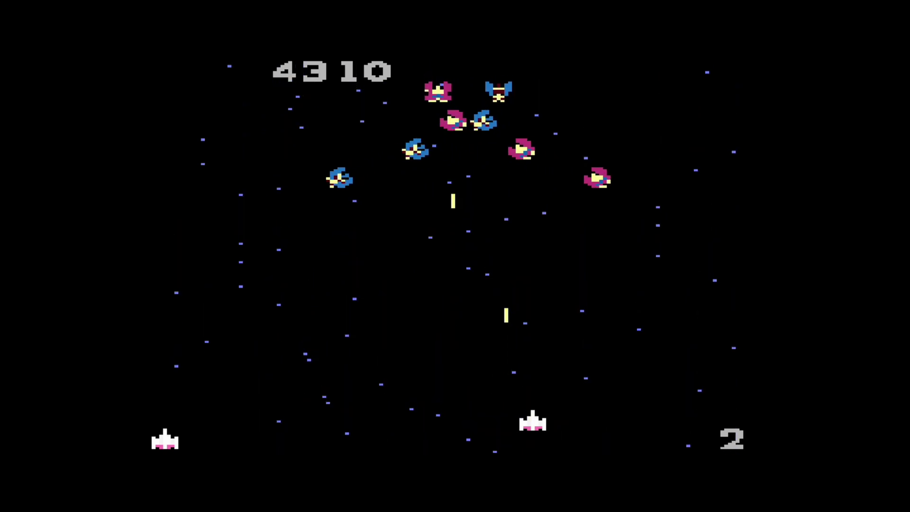
key("x")
key("Left")
key("Left")
key("x")
key("x")
key("Right")
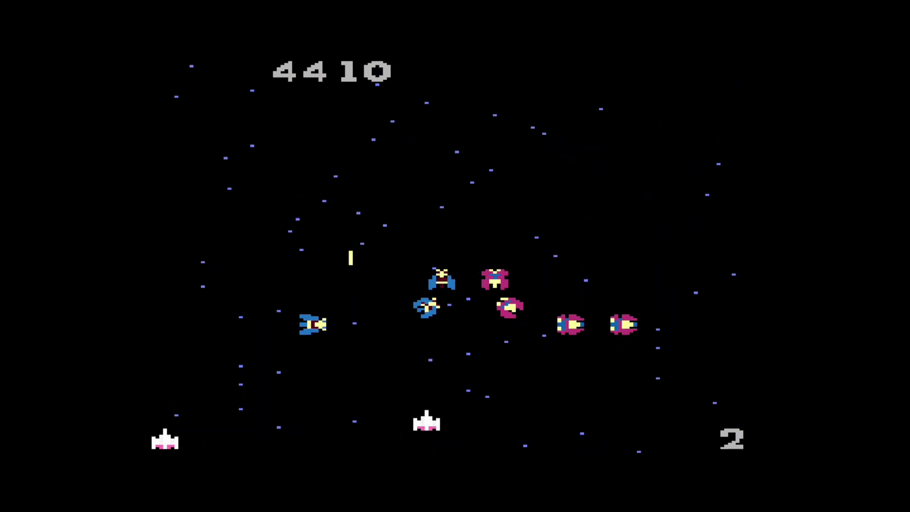
key("x")
key("x")
key("Left")
key("x")
key("x")
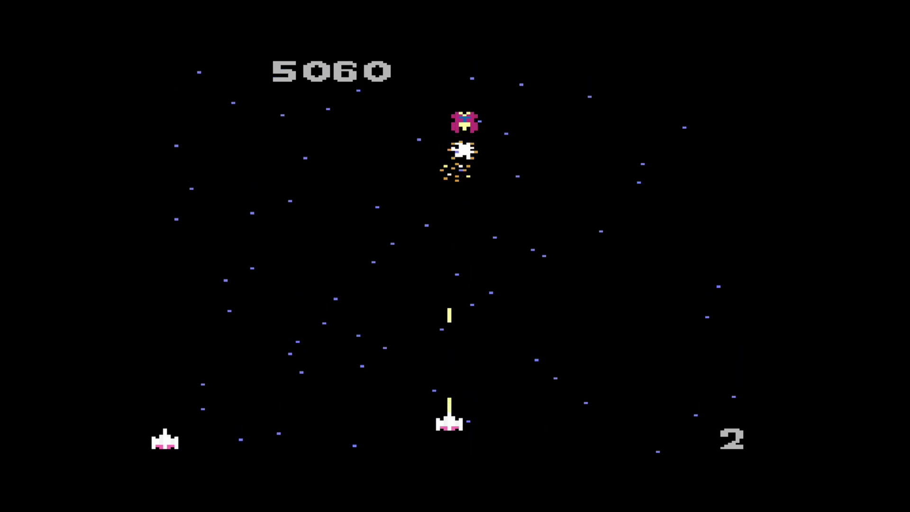
key("Right")
Step: Strafe left and right while firing upward to shoot down more of the enemy swarm
key("Right")
key("x")
key("x")
key("x")
key("Left")
key("x")
key("Left")
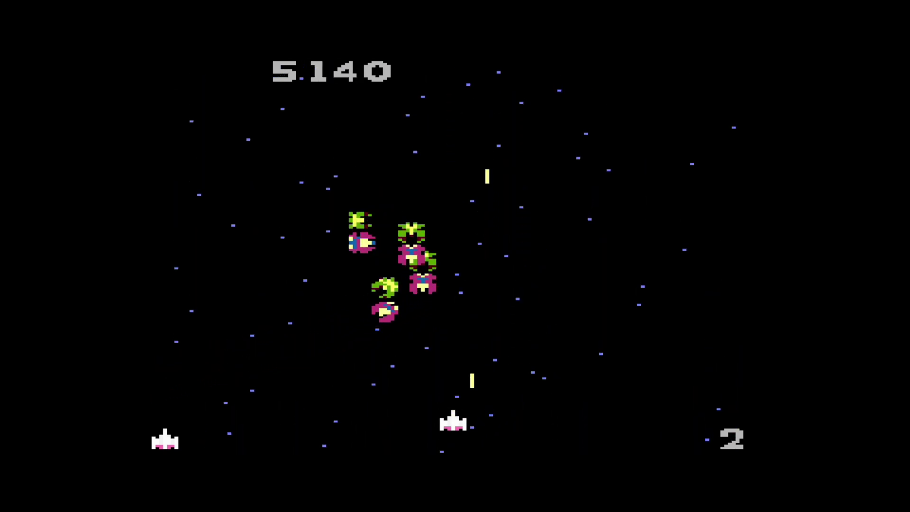
key("x")
key("Left")
key("Left")
key("x")
key("Left")
key("x")
key("Right")
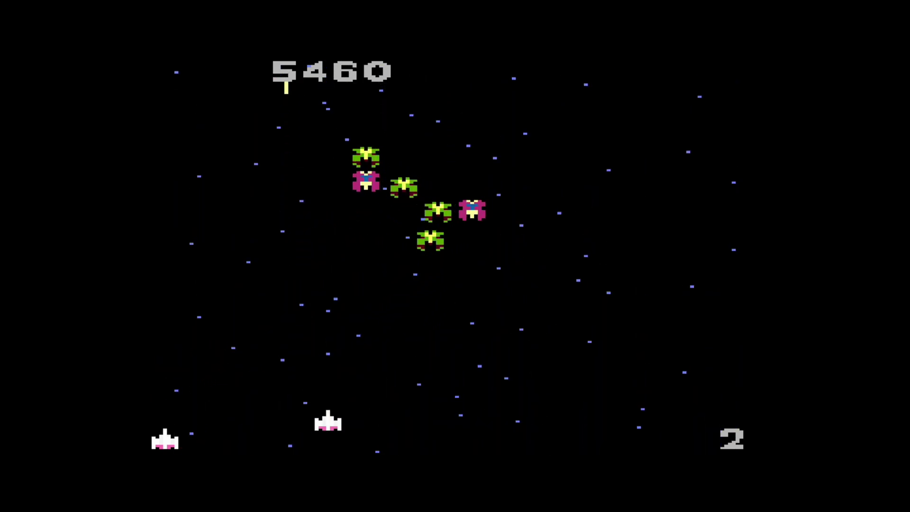
key("Right")
key("x")
key("x")
key("Left")
key("x")
key("x")
key("Right")
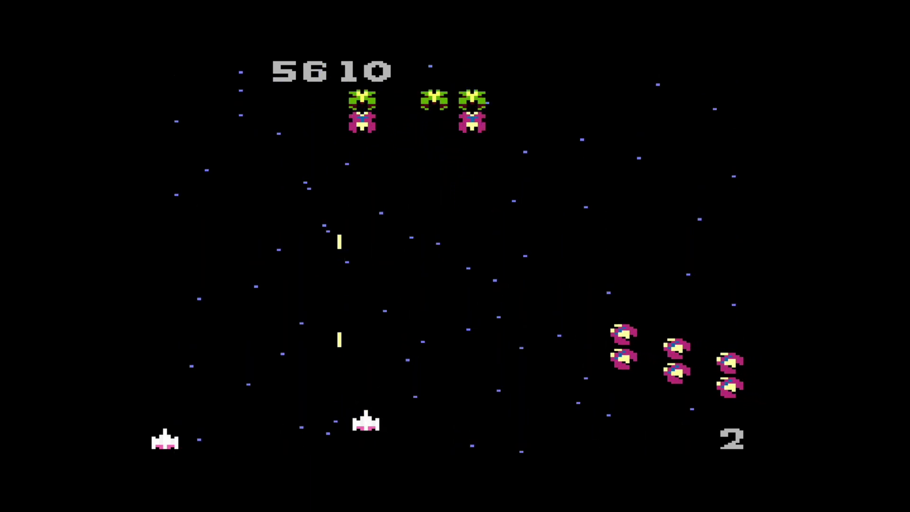
key("x")
key("Right")
key("Right")
key("x")
key("x")
key("x")
key("x")
key("Right")
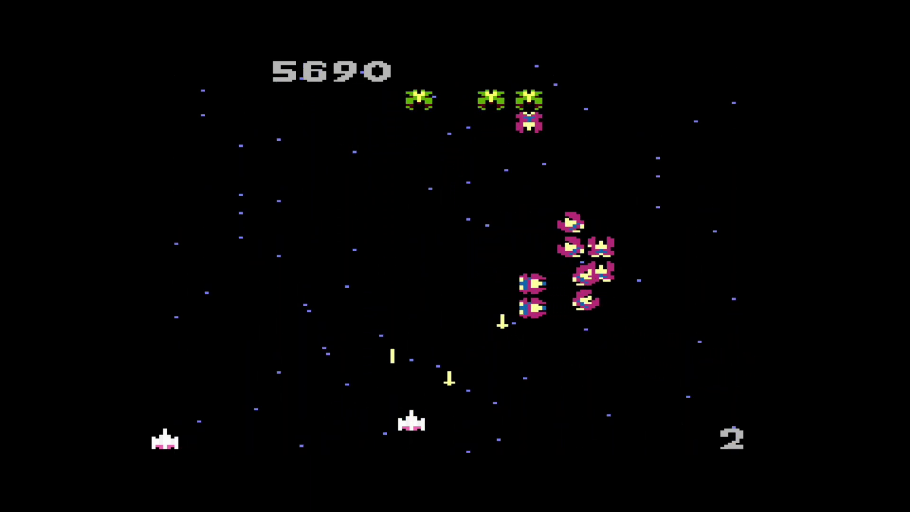
Step: Keep moving and firing at the descending enemies, pushing the score past 6000
key("x")
key("Left")
key("Right")
key("x")
key("Right")
key("x")
key("x")
key("Right")
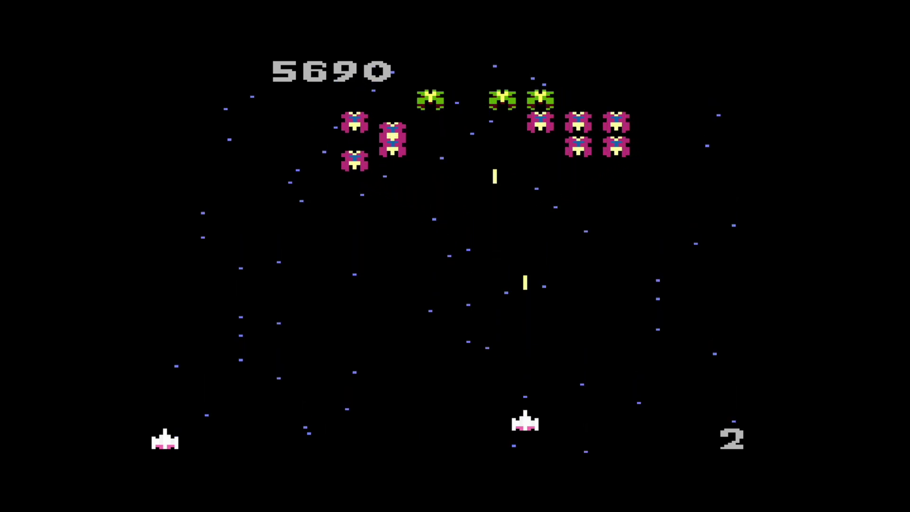
key("x")
key("x")
key("x")
key("Right")
key("x")
key("x")
key("x")
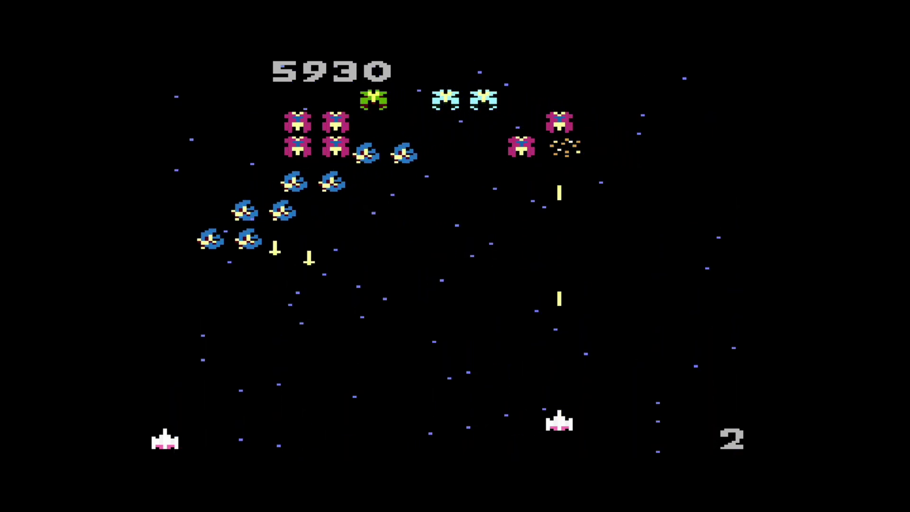
key("x")
key("Left")
key("Left")
key("x")
key("Left")
key("x")
key("Left")
key("x")
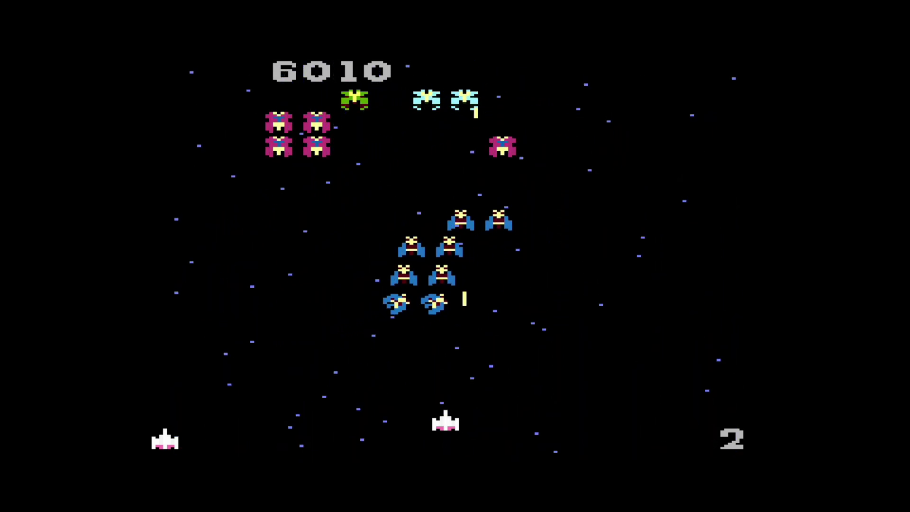
key("x")
key("Right")
key("x")
key("x")
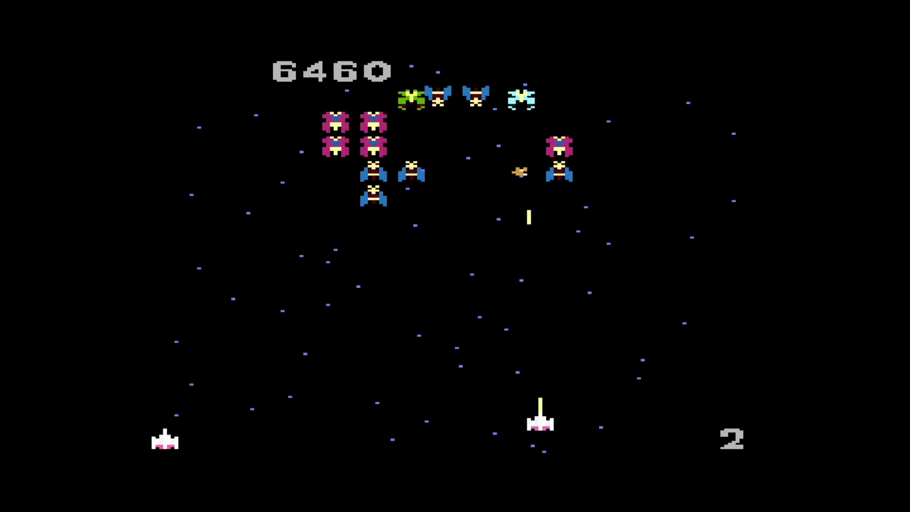
key("x")
key("Right")
key("x")
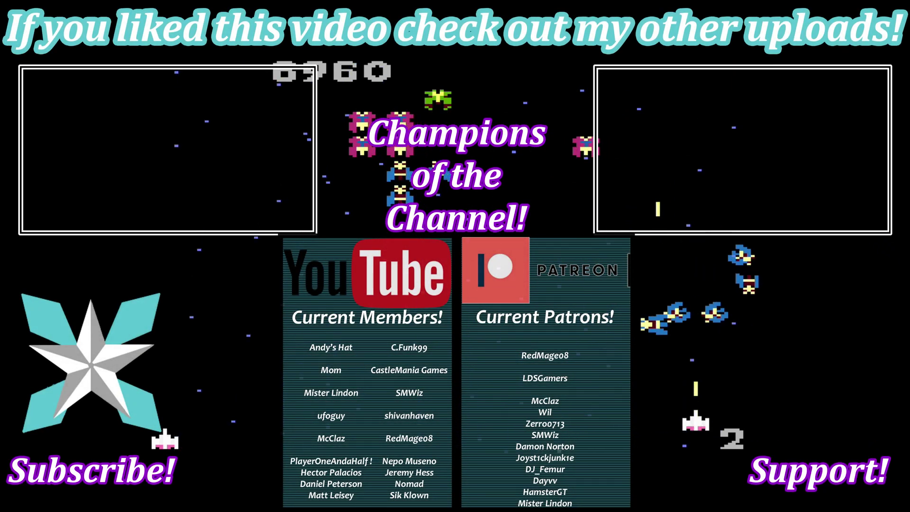